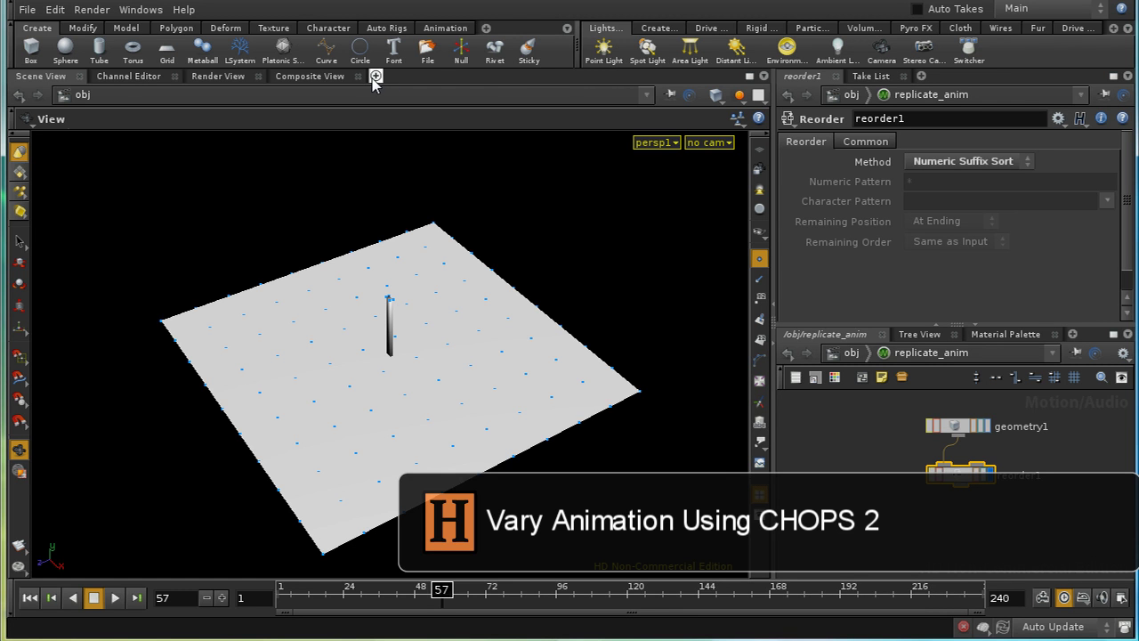
# - Replace the 3D viewport with a Motion View pane tab graphing the animation channels
pyautogui.click(376, 76)
pyautogui.moveTo(397, 111)
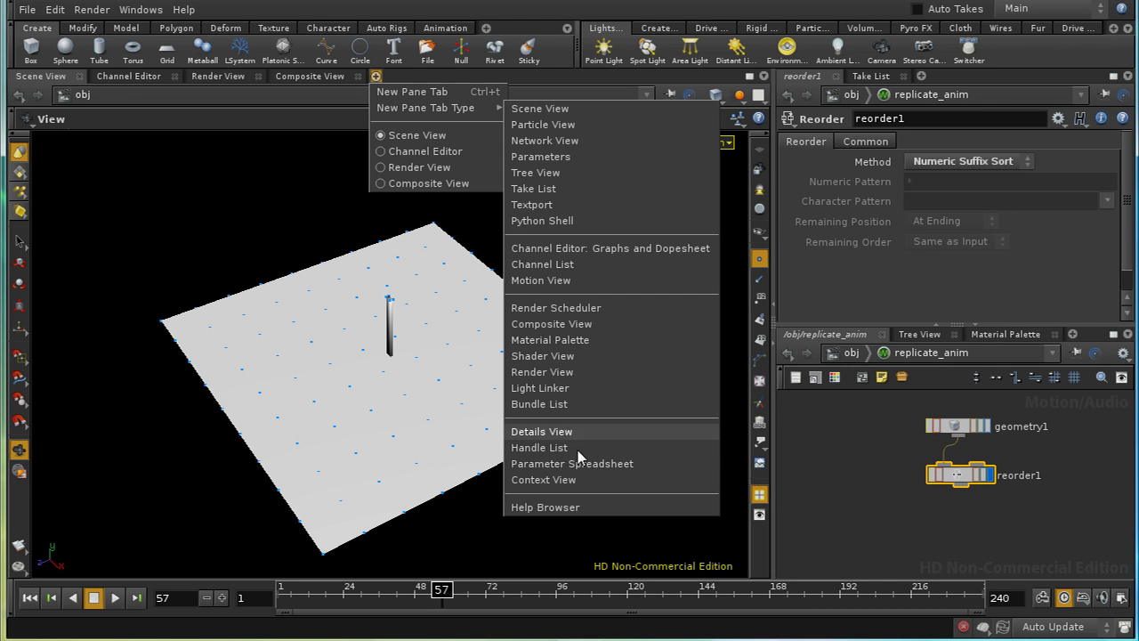
pyautogui.click(565, 280)
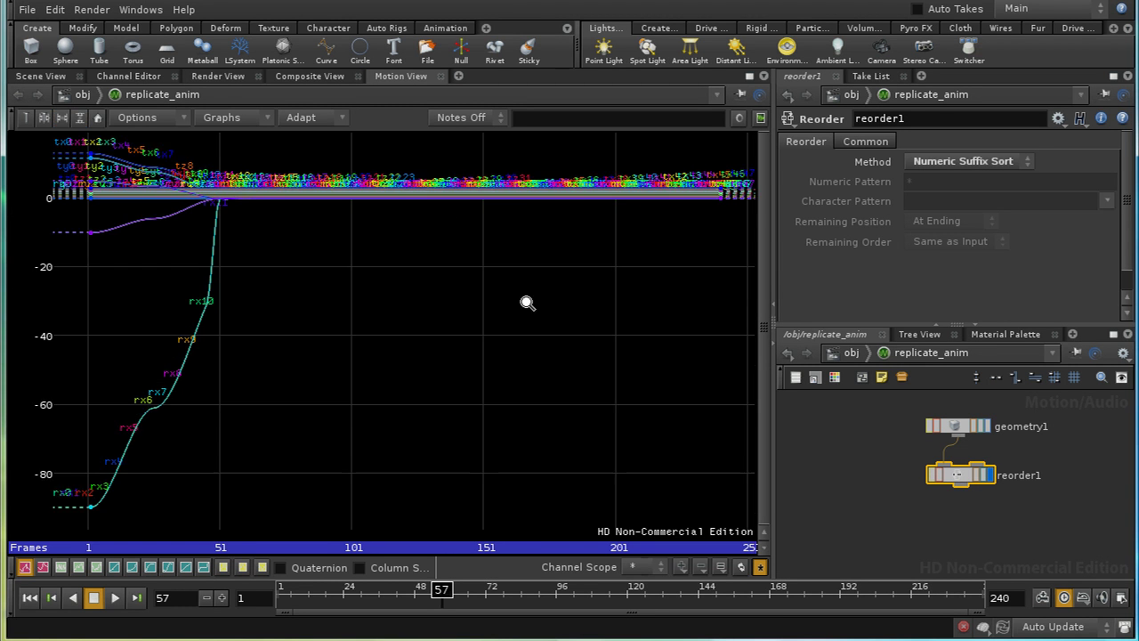
# - Pan and rescale the channel graph to frame the rx curves, and inspect reorder1's channel info
pyautogui.moveTo(282, 377)
pyautogui.mouseDown(button='middle')
pyautogui.moveTo(460, 371)
pyautogui.moveTo(440, 466)
pyautogui.moveTo(430, 348)
pyautogui.moveTo(303, 375)
pyautogui.mouseUp(button='middle')
pyautogui.moveTo(304, 375); pyautogui.dragTo(514, 389, button='right')
pyautogui.moveTo(543, 325); pyautogui.dragTo(505, 347, button='right')
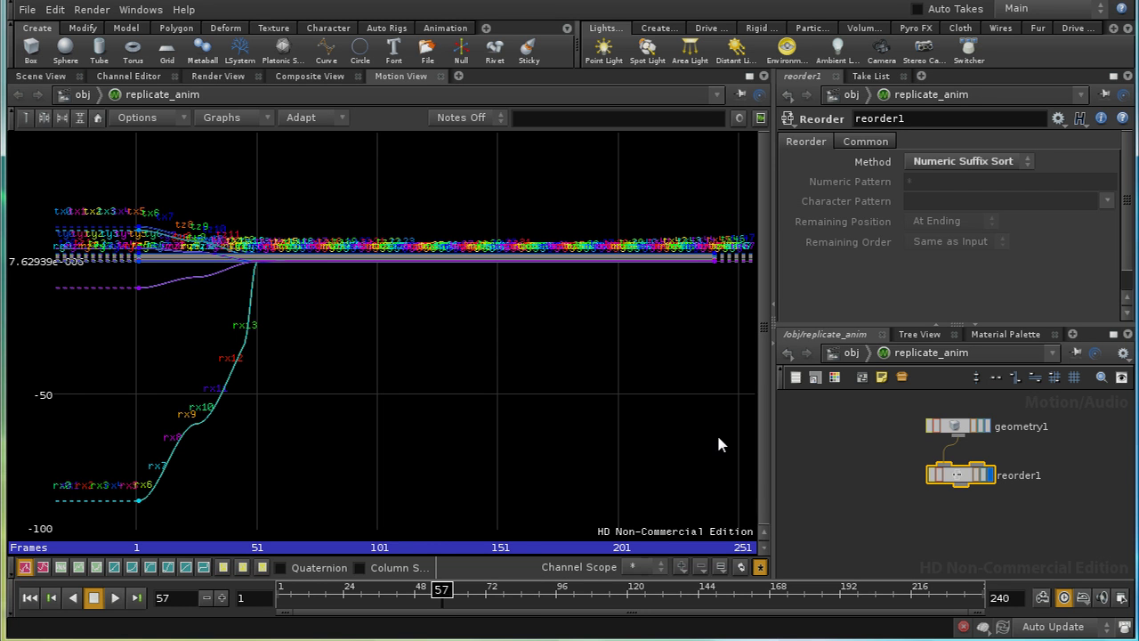
pyautogui.middleClick(961, 473)
# - Add a Delay CHOP wired below reorder1
pyautogui.press('Tab')
pyautogui.write('Del')
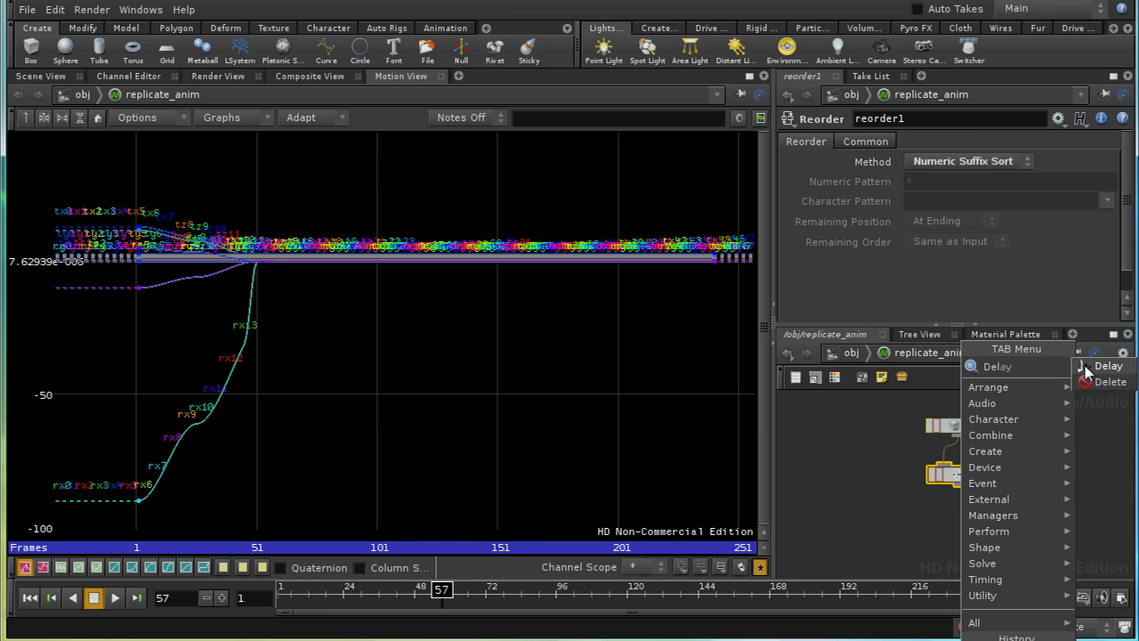
pyautogui.click(1103, 365)
pyautogui.click(961, 530)
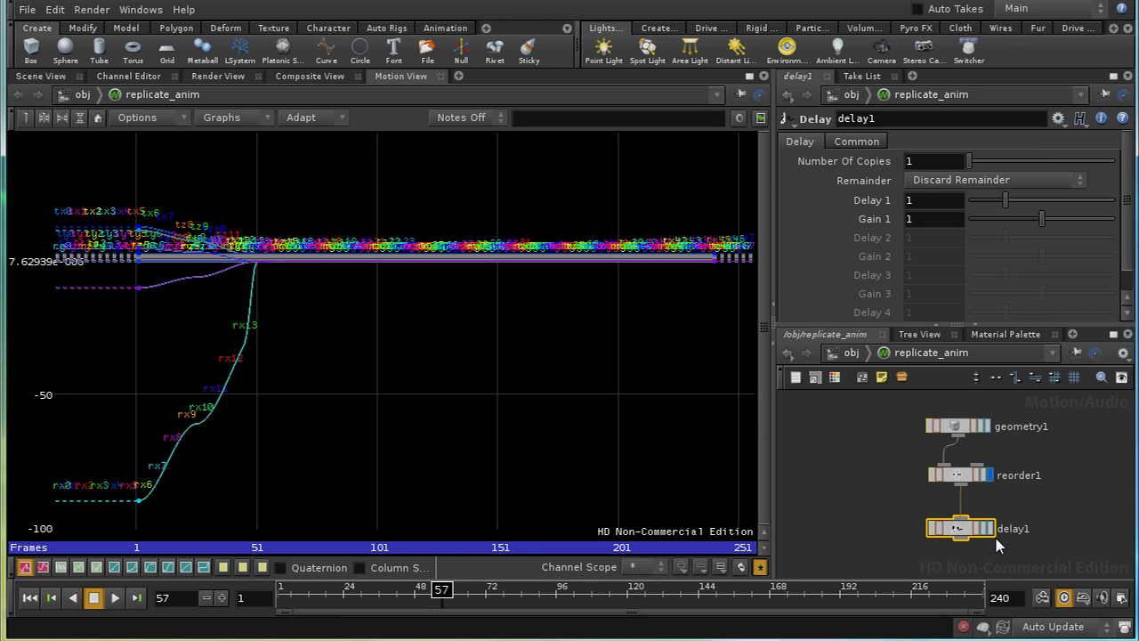
# - Set delay1's Delay 1 to 2.1 and go back to the Scene View
pyautogui.moveTo(1029, 520); pyautogui.dragTo(1020, 503, button='middle')
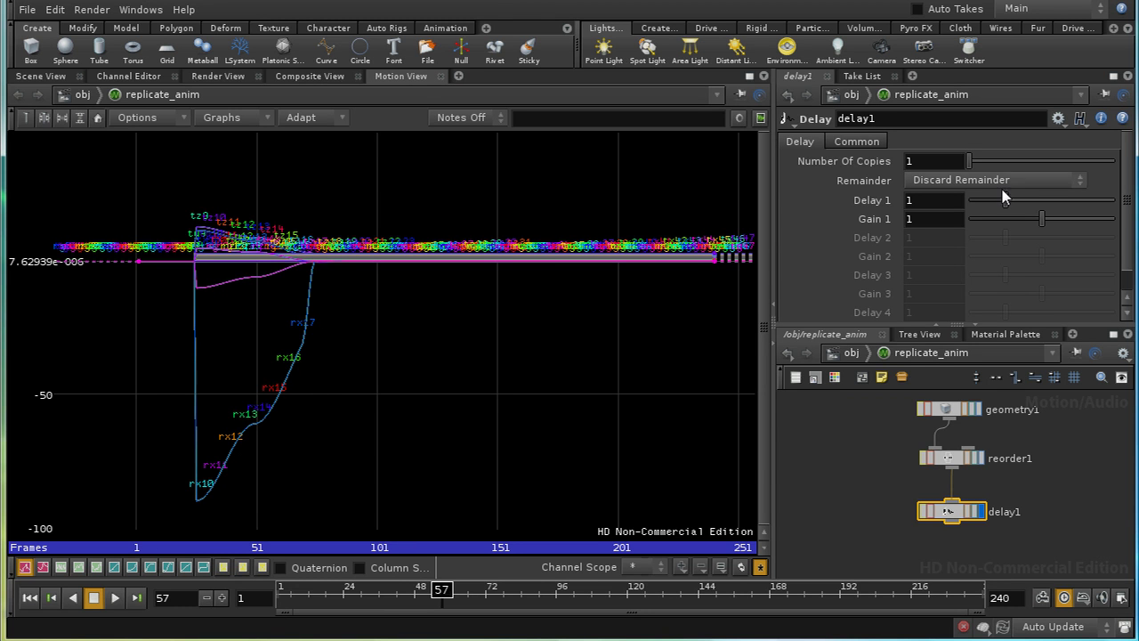
pyautogui.moveTo(1006, 199); pyautogui.dragTo(1045, 205)
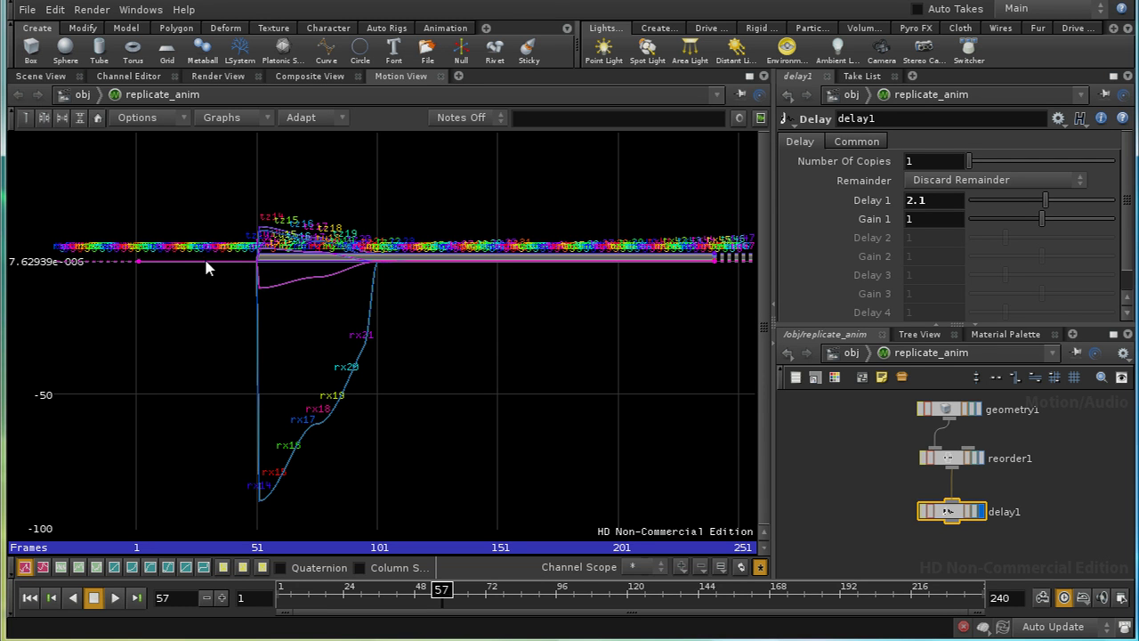
pyautogui.click(33, 79)
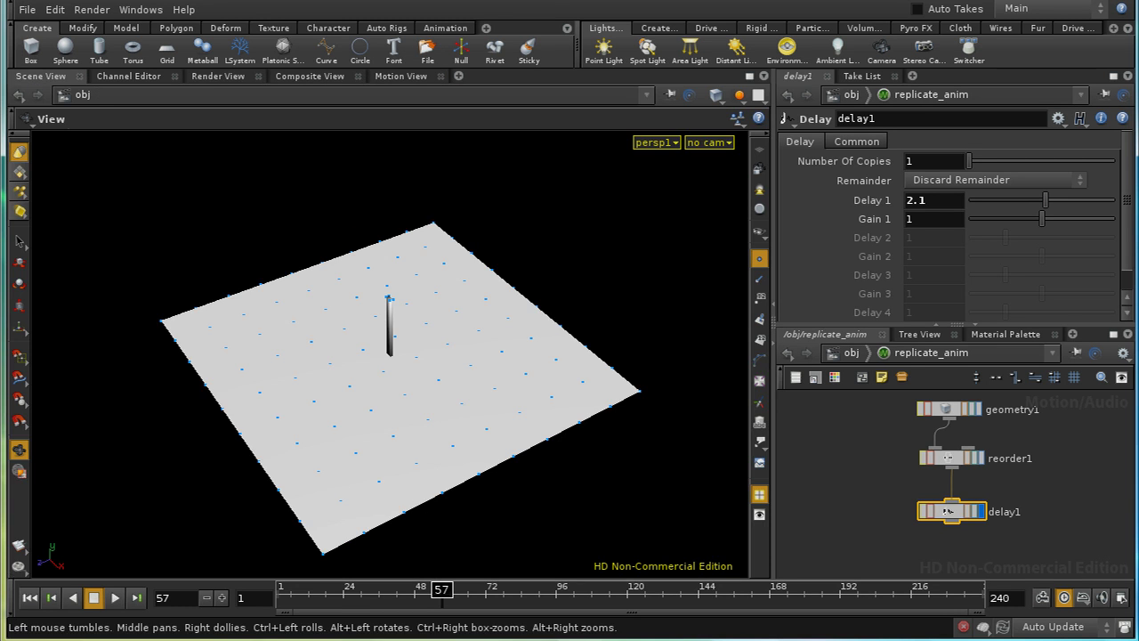
# - Scrub the delayed plank fly-in at /obj, then reopen replicate_anim's channel graph
pyautogui.moveTo(447, 605); pyautogui.dragTo(284, 596)
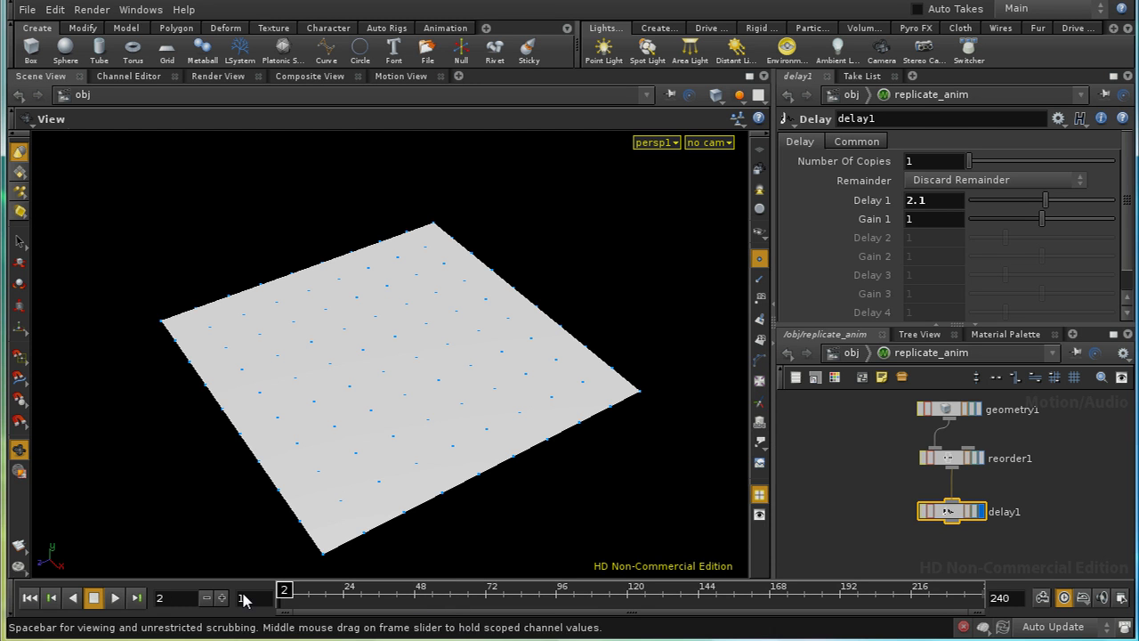
pyautogui.click(851, 353)
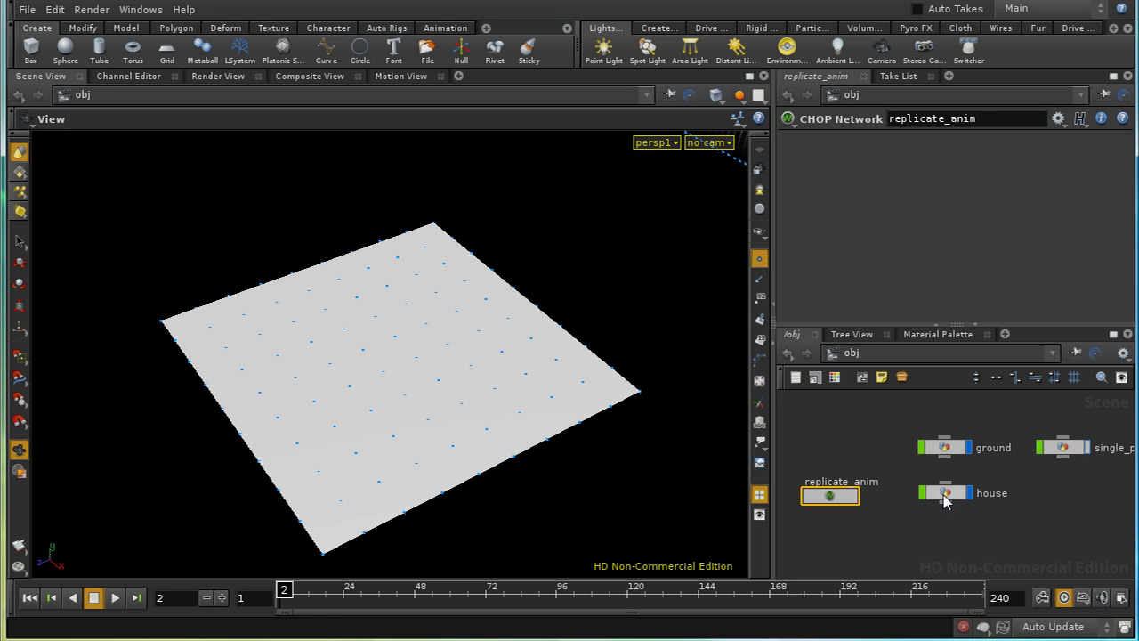
pyautogui.moveTo(290, 590)
pyautogui.mouseDown()
pyautogui.moveTo(363, 593)
pyautogui.moveTo(283, 594)
pyautogui.mouseUp()
pyautogui.doubleClick(833, 496)
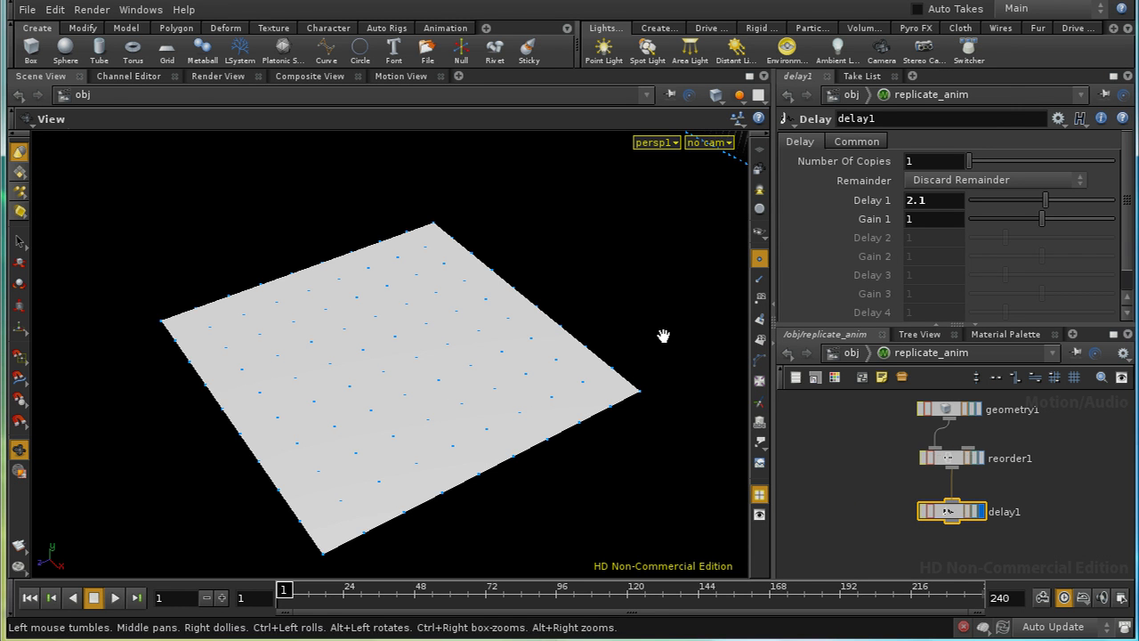
pyautogui.click(399, 76)
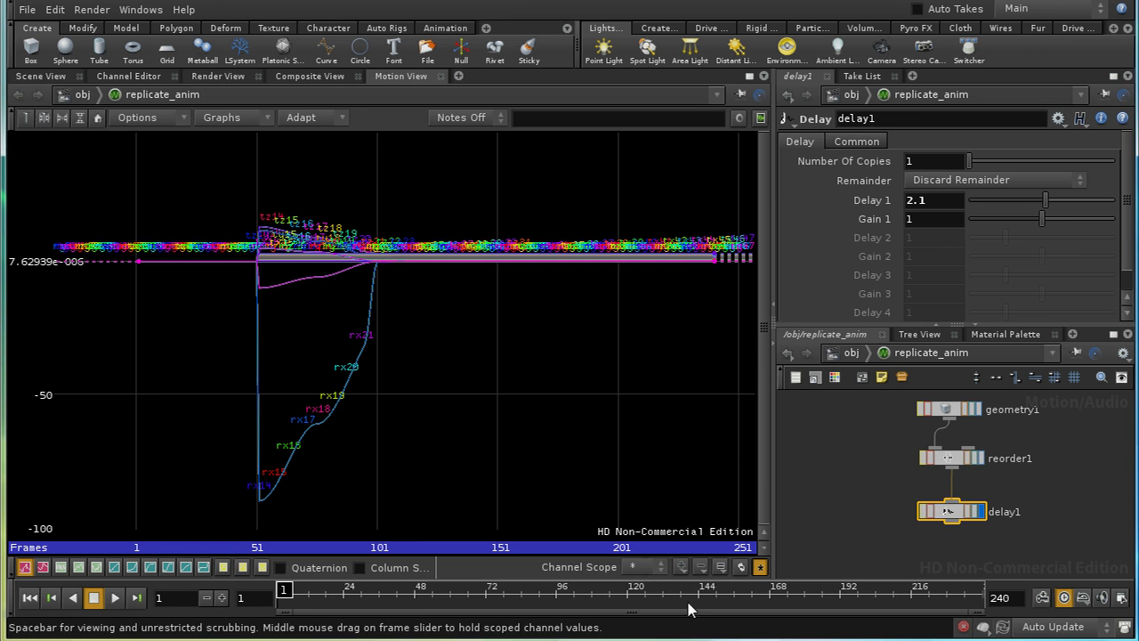
# - Swap delay1 for a Shift CHOP under reorder1 and display shift1's curves
pyautogui.press('Delete')
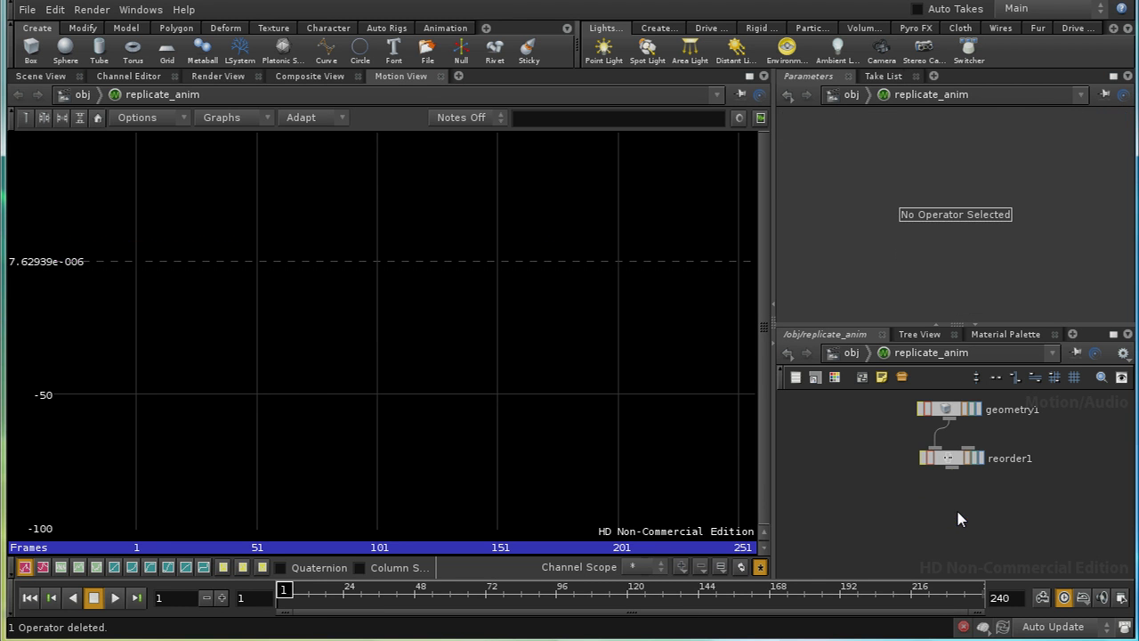
pyautogui.press('Tab')
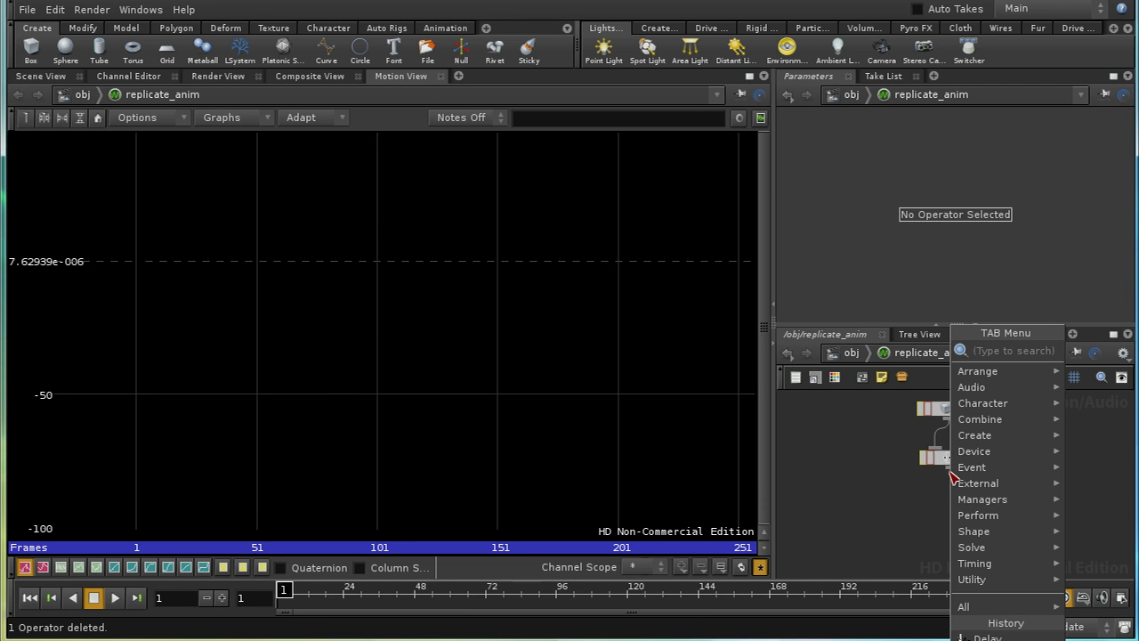
pyautogui.write('Shift')
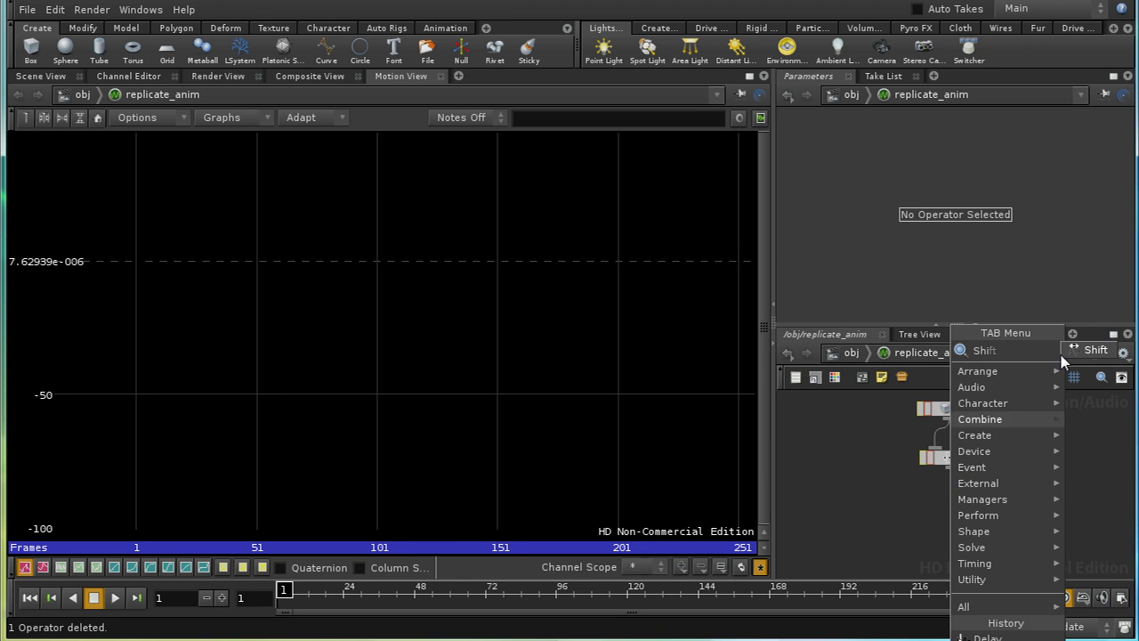
pyautogui.click(1091, 350)
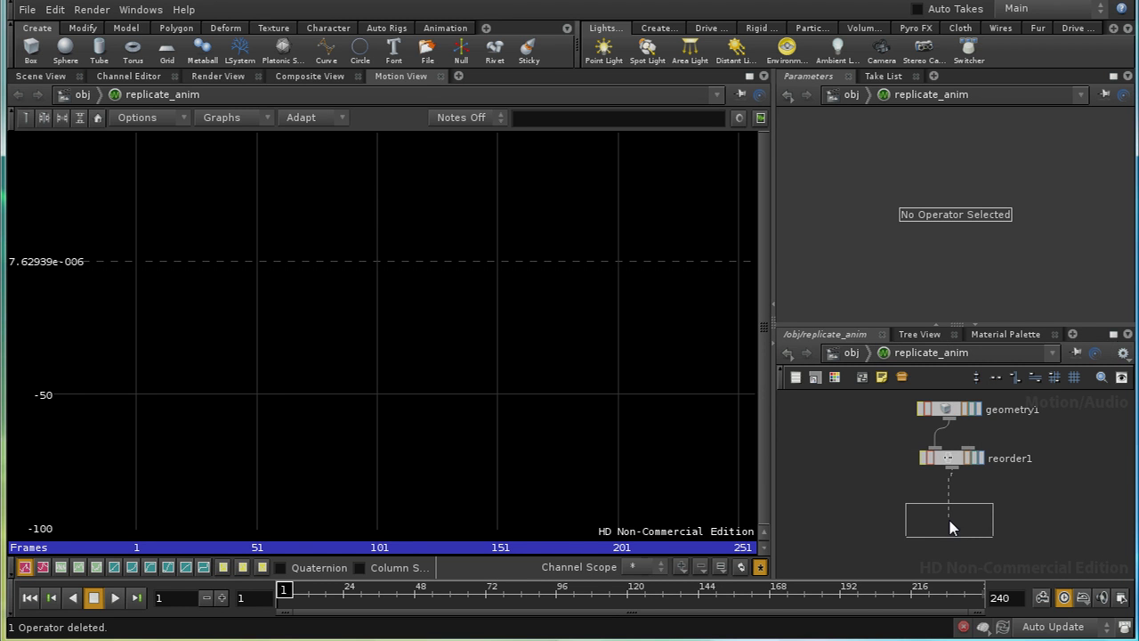
pyautogui.click(951, 523)
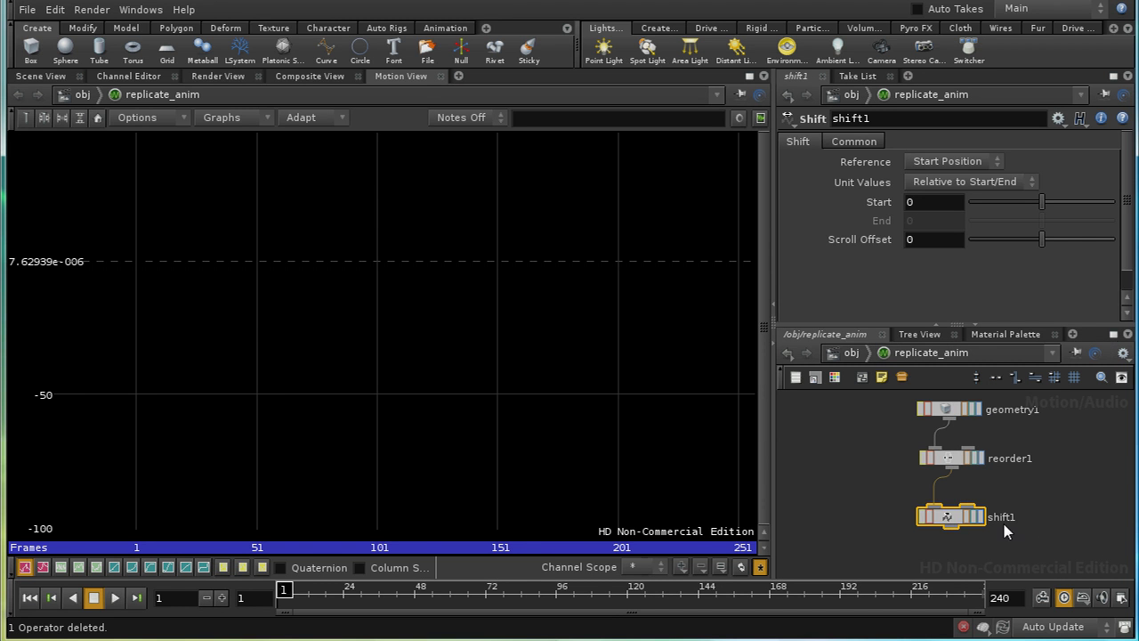
pyautogui.click(980, 517)
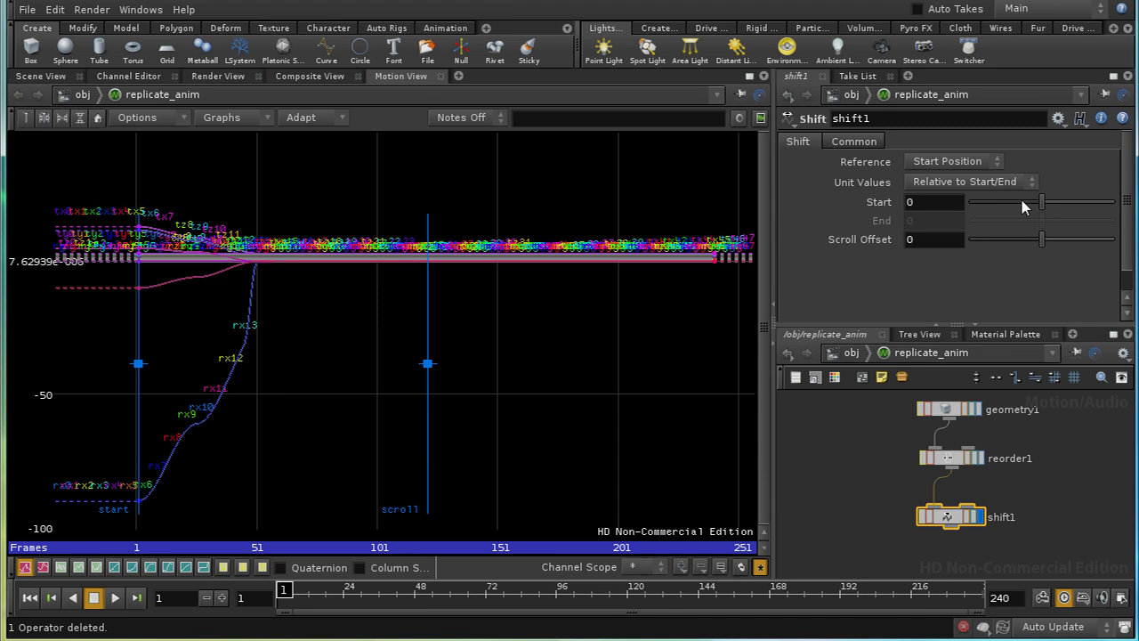
# - Drag shift1's Scroll Offset from 0 to 3.1
pyautogui.moveTo(1045, 248); pyautogui.dragTo(1069, 248)
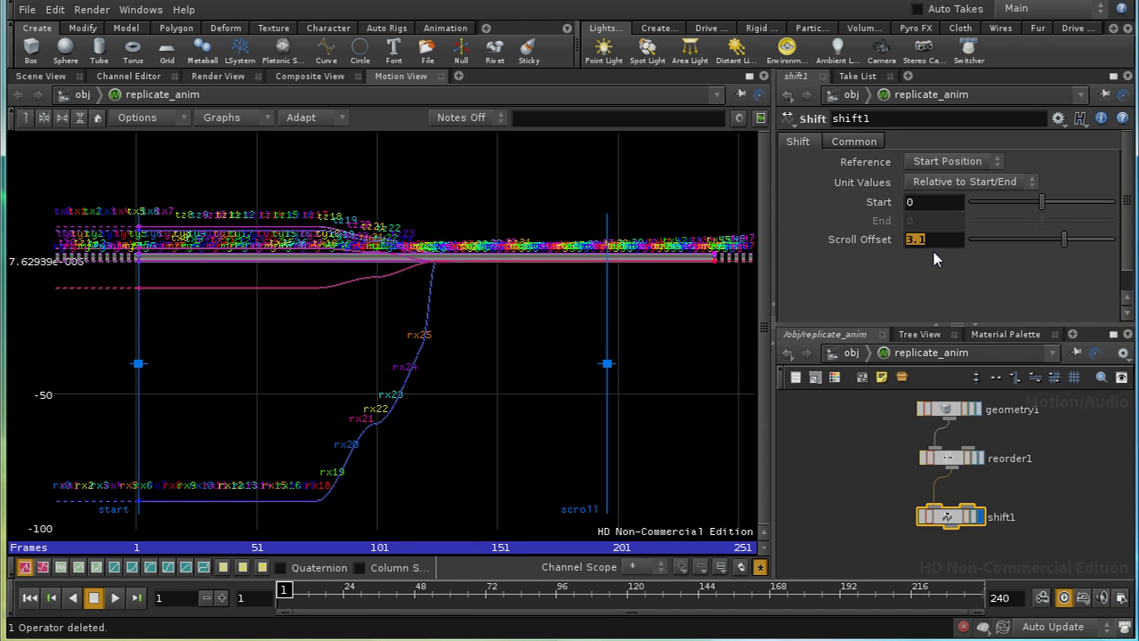
# - Enter shift1's Scroll Offset expression: floor($C / 6) * .1 plus a rand(... + 6767) term
pyautogui.write('floor(')
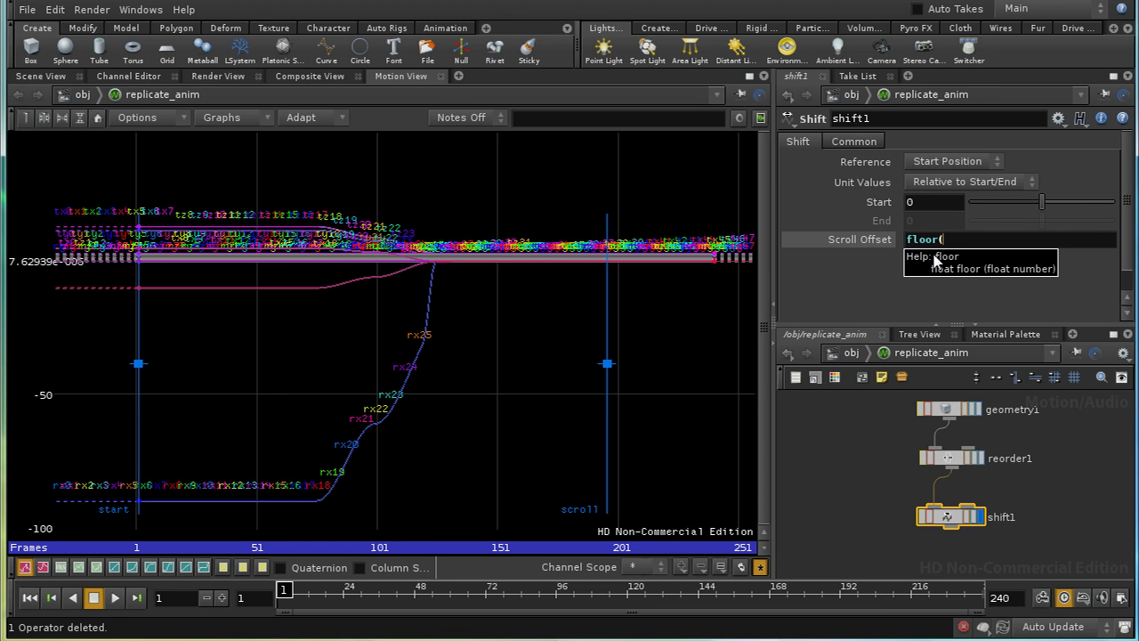
pyautogui.write('$C / 6)')
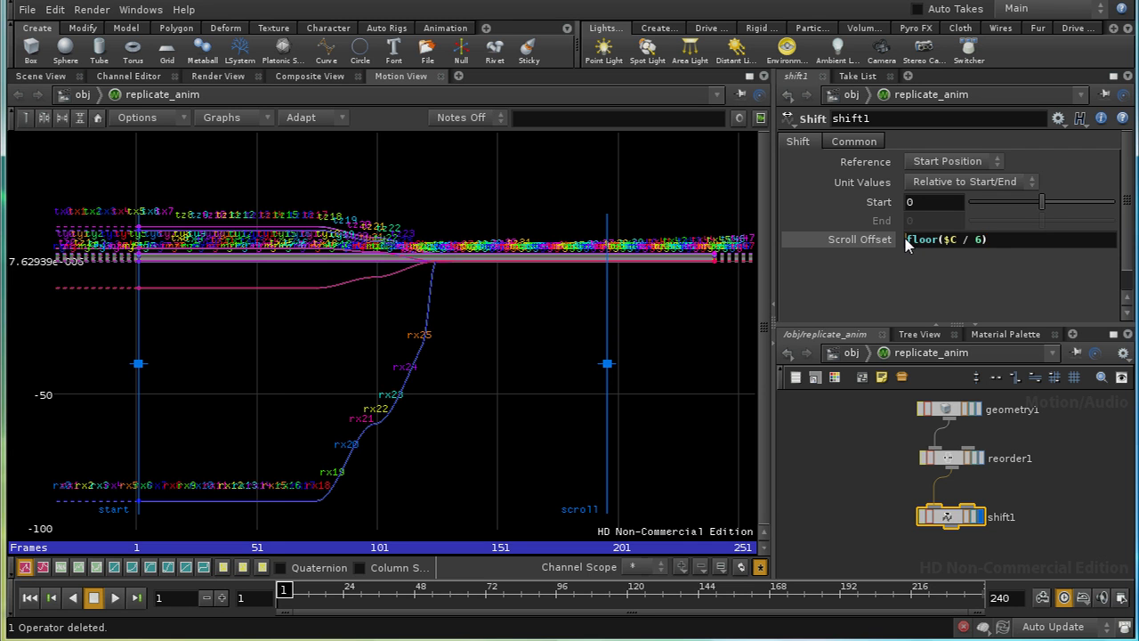
pyautogui.click(987, 238)
pyautogui.write('* .0')
pyautogui.write(' + rand')
pyautogui.write('(fl')
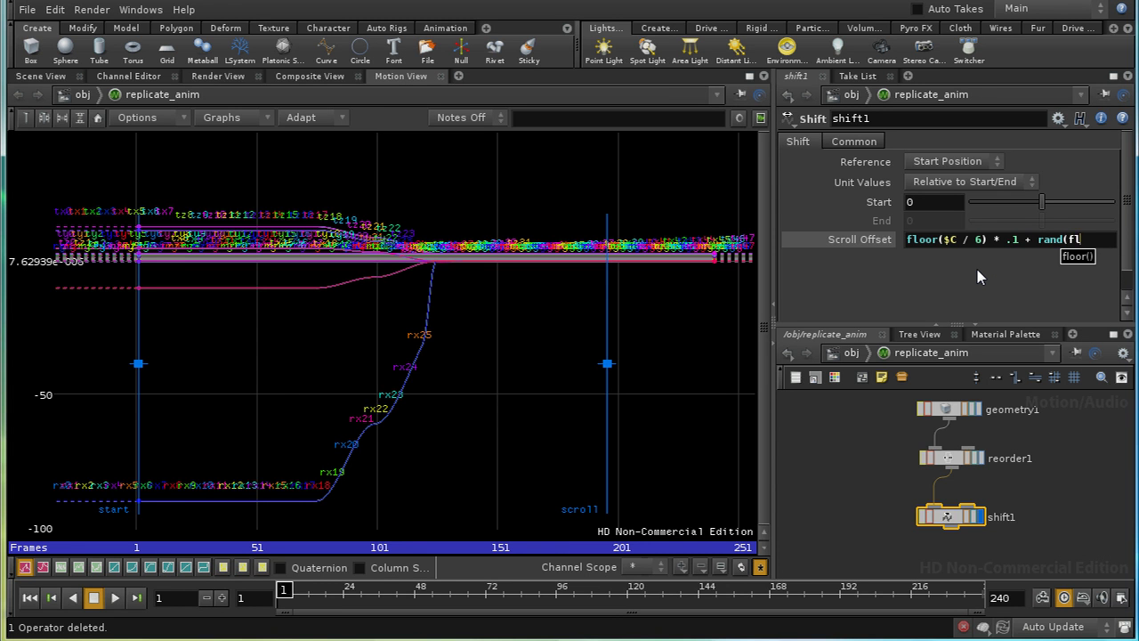
pyautogui.write('oor(')
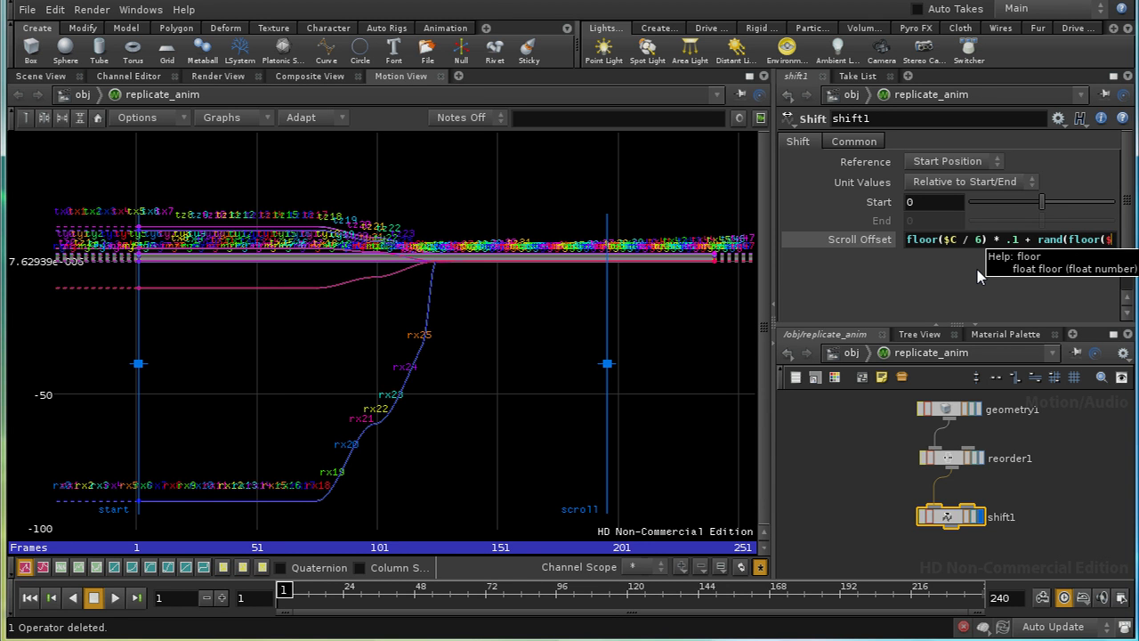
pyautogui.write('$C/ ')
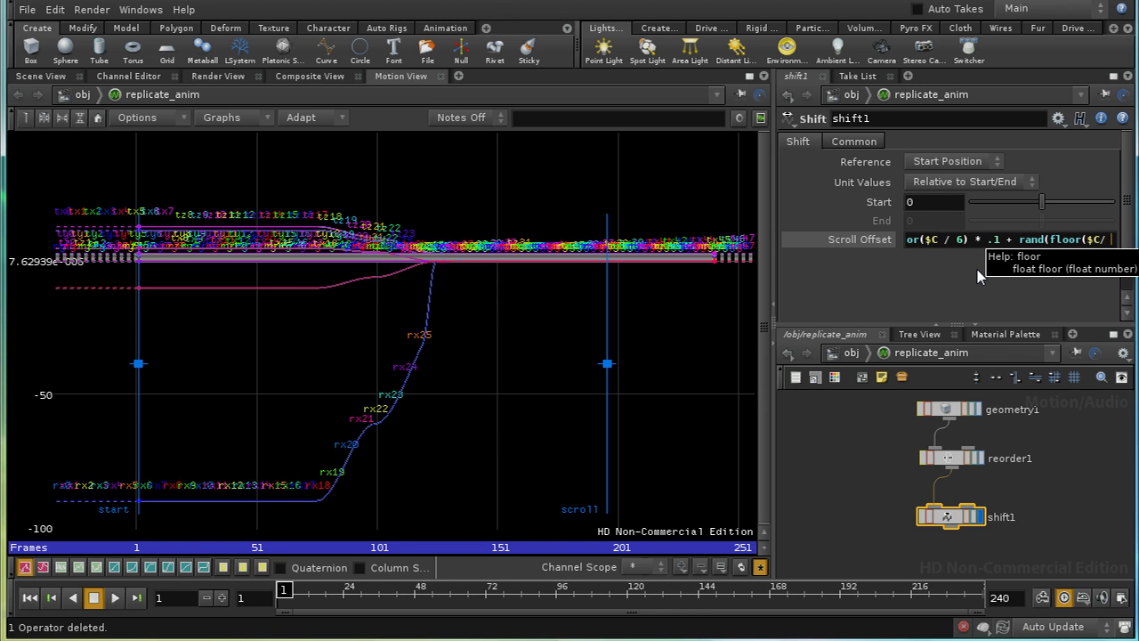
pyautogui.write(')')
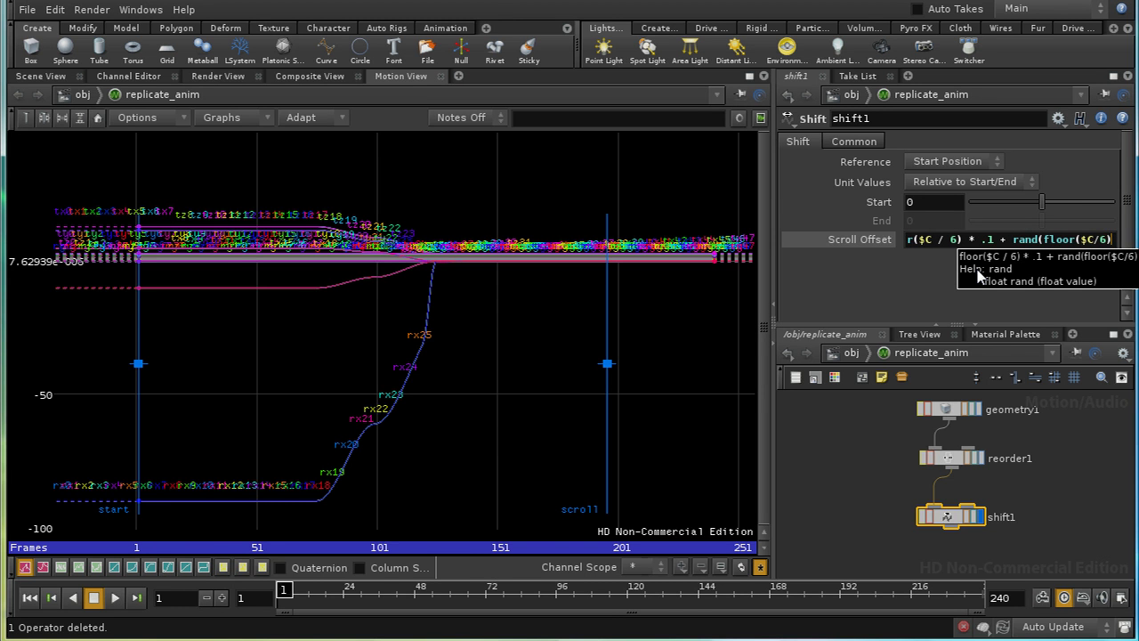
pyautogui.write(' + 6767')
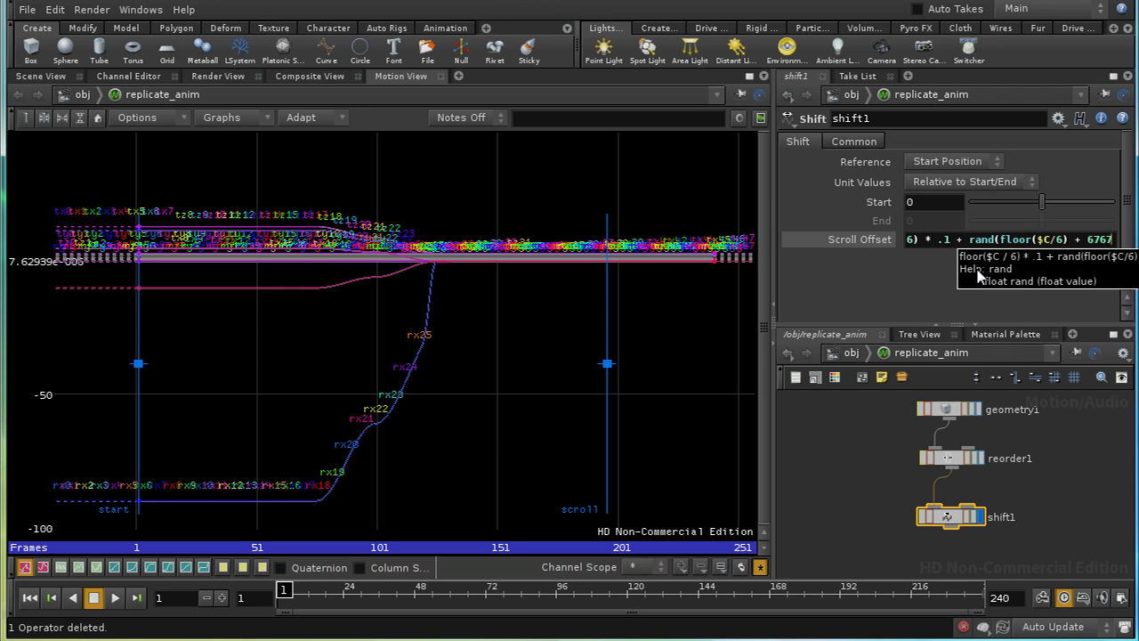
pyautogui.write(') *')
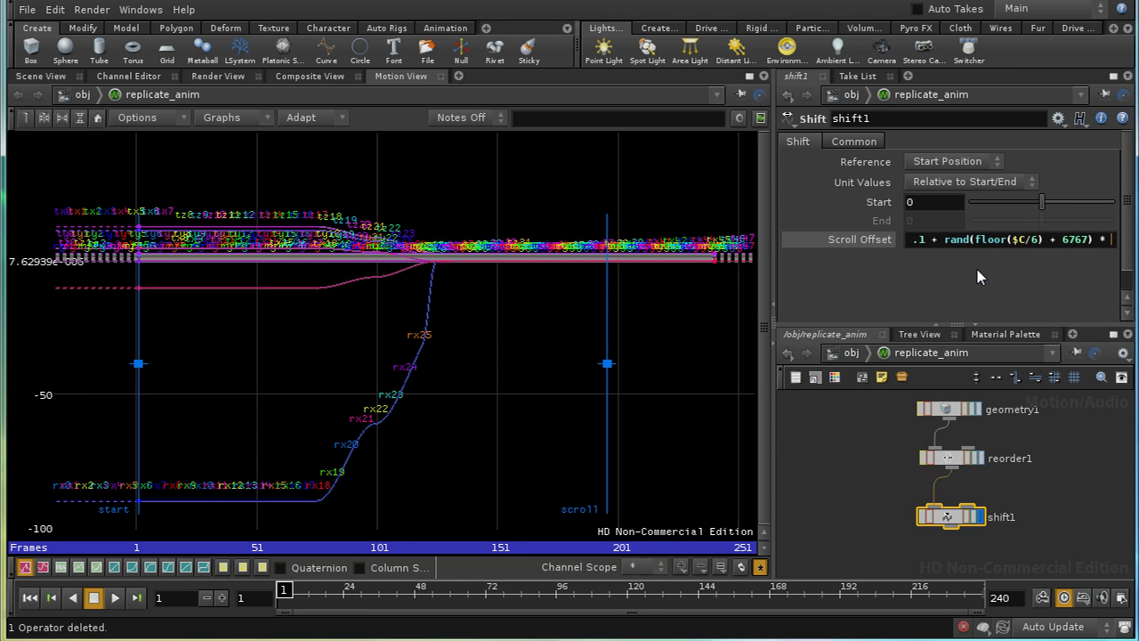
pyautogui.write('.1')
pyautogui.press('Return')
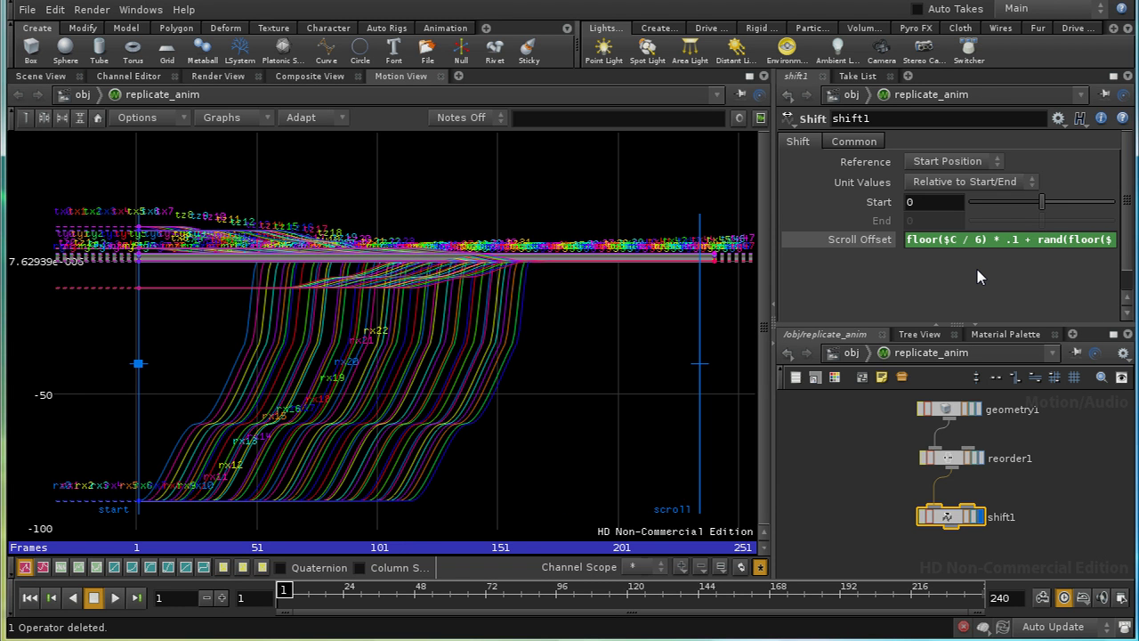
pyautogui.moveTo(998, 525); pyautogui.dragTo(968, 453, button='middle')
# - Add a Null named CHOPS_OUT below shift1 and give it the display flag
pyautogui.press('Tab')
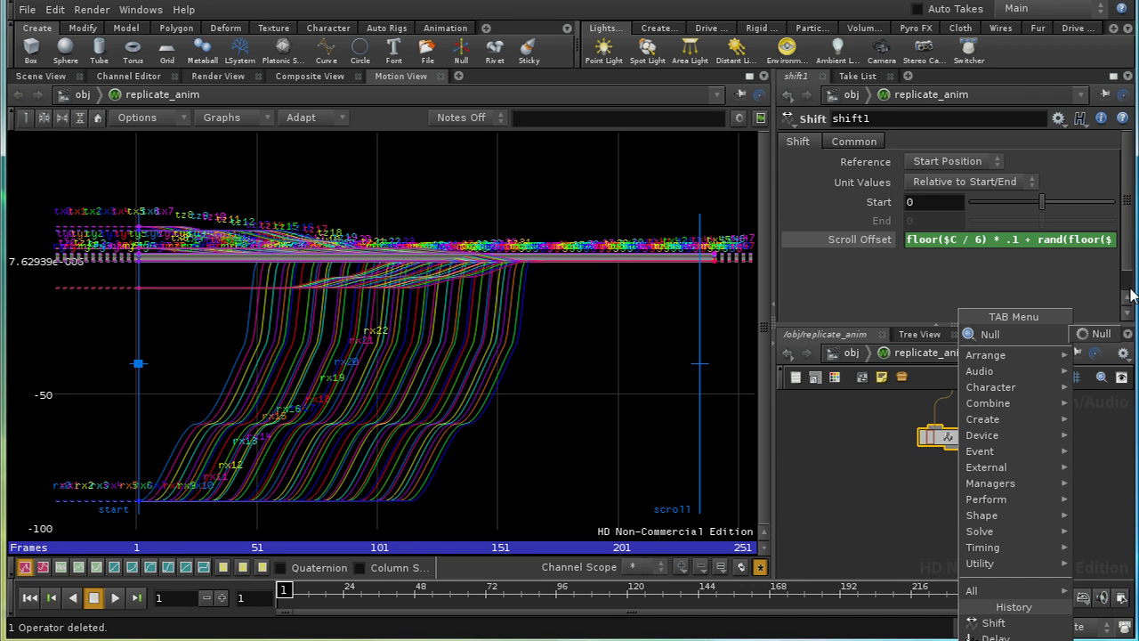
pyautogui.press('Return')
pyautogui.click(965, 504)
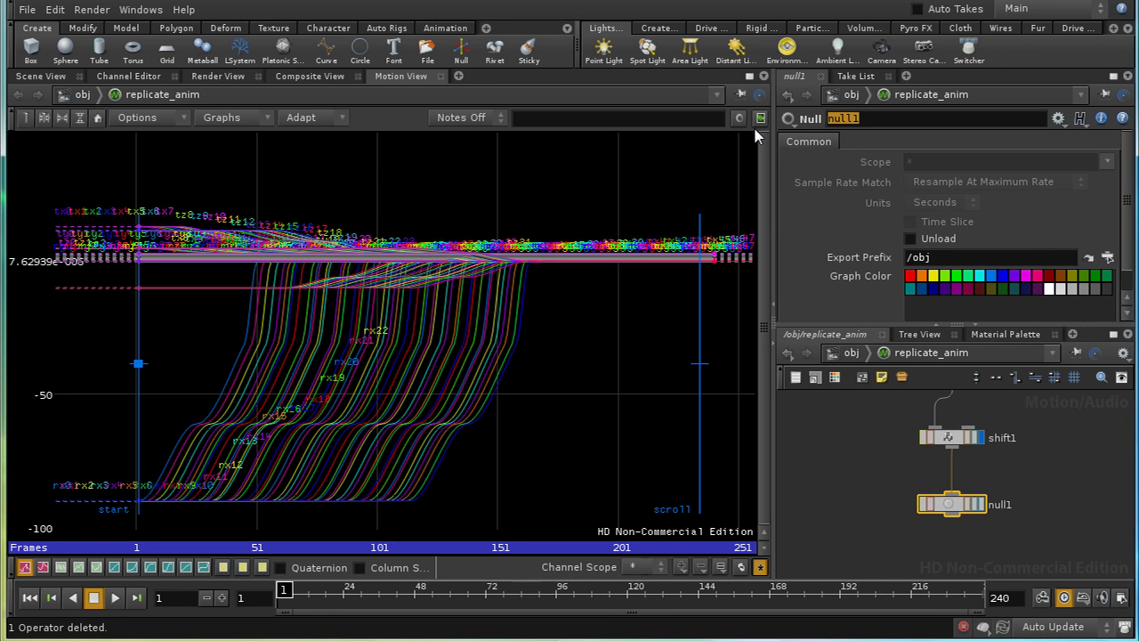
pyautogui.write('CHOPS_')
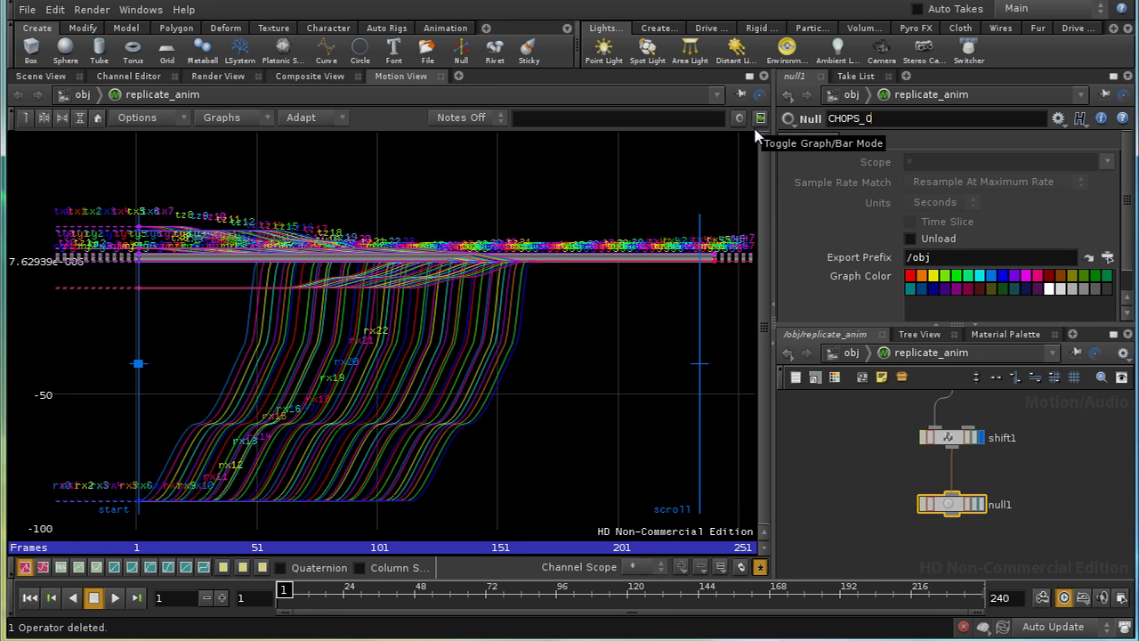
pyautogui.write('OUT')
pyautogui.press('Return')
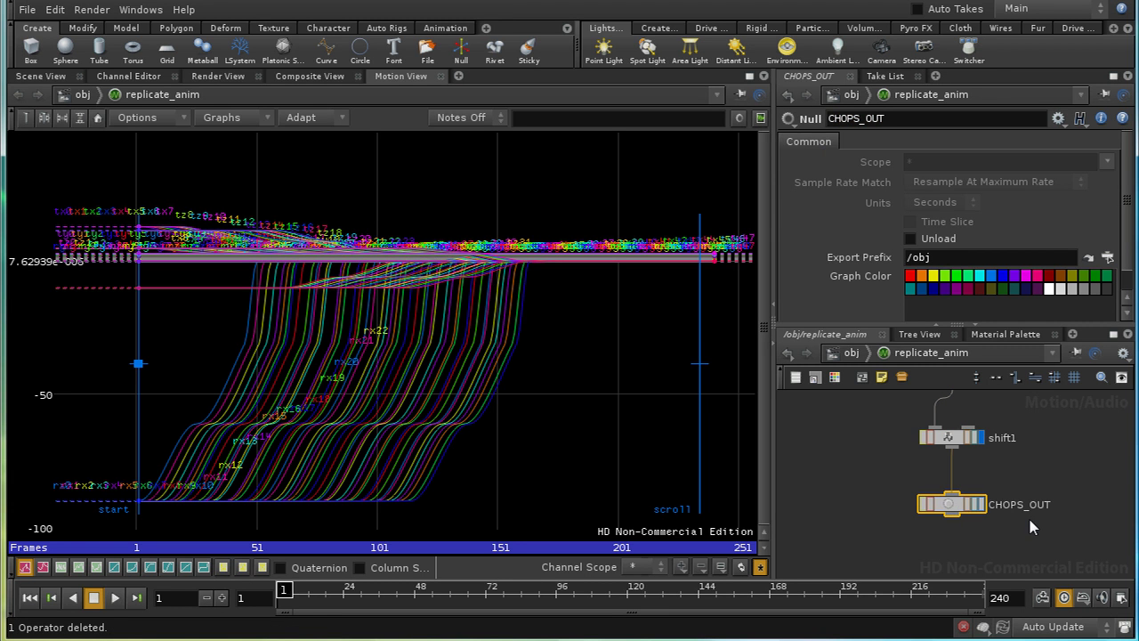
pyautogui.click(980, 504)
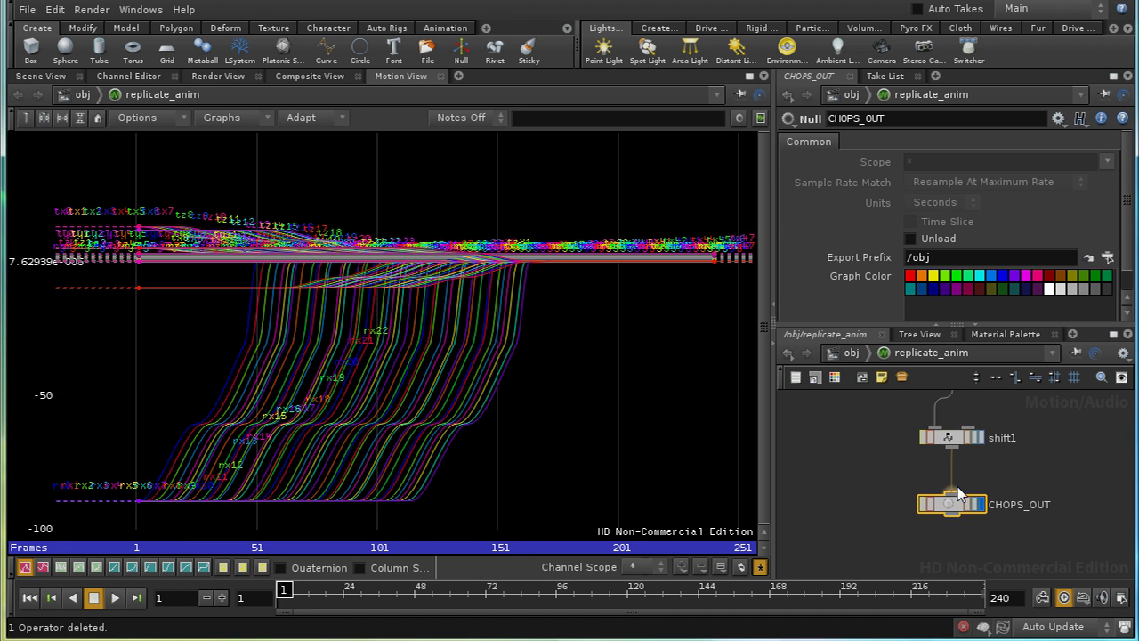
# - Inside /obj/house, add a Channel node below TO_CHOPS
pyautogui.click(851, 352)
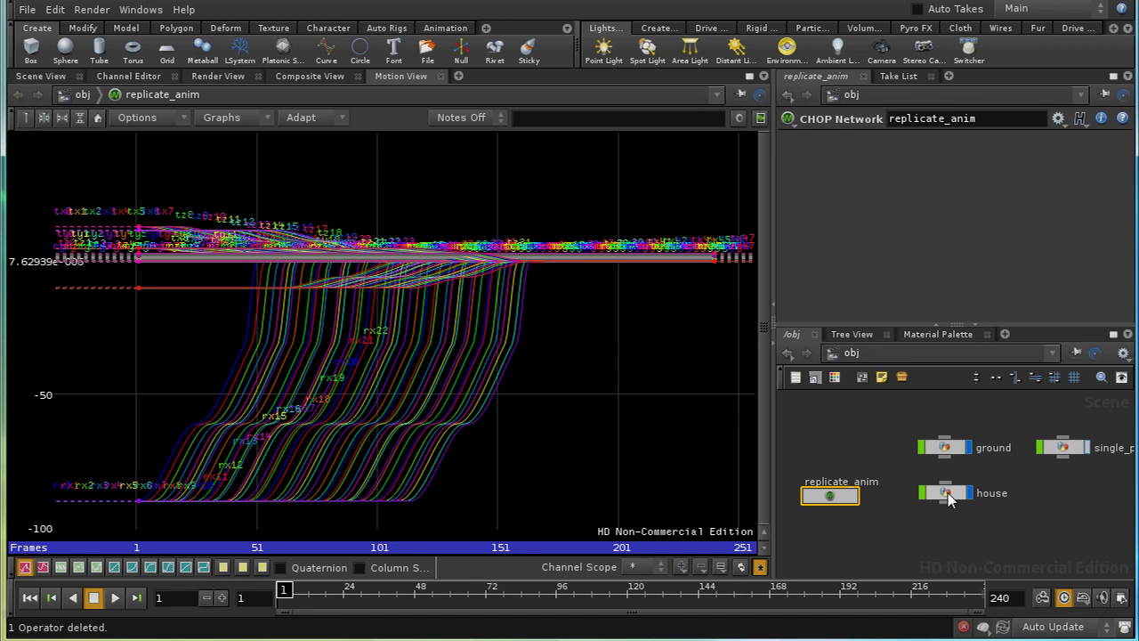
pyautogui.doubleClick(947, 494)
pyautogui.moveTo(947, 585); pyautogui.dragTo(928, 458, button='middle')
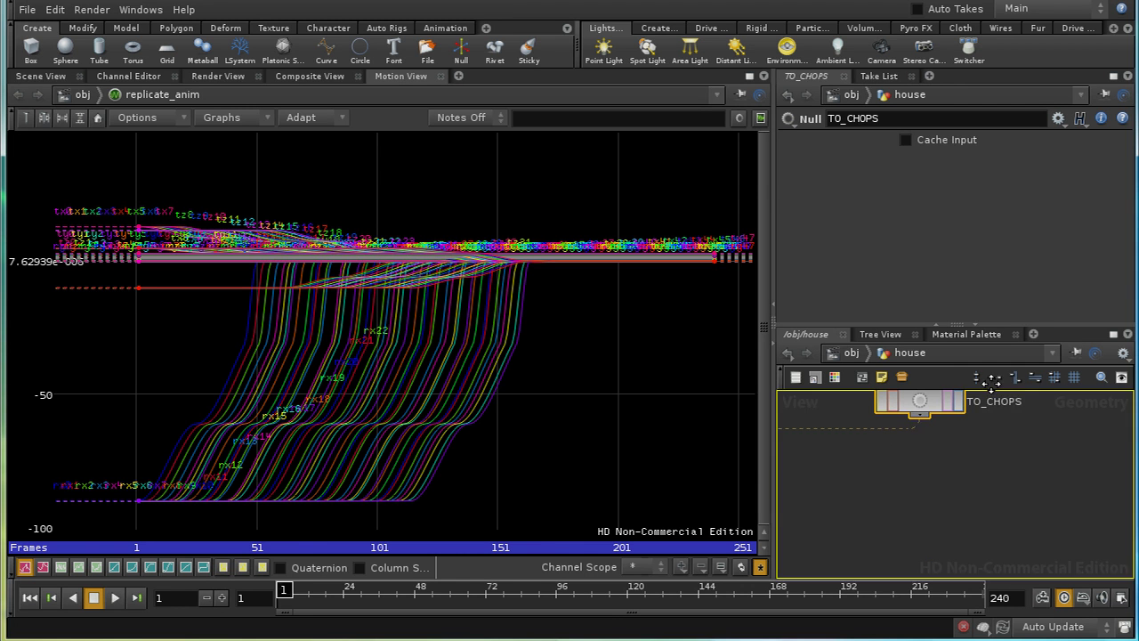
pyautogui.press('Tab')
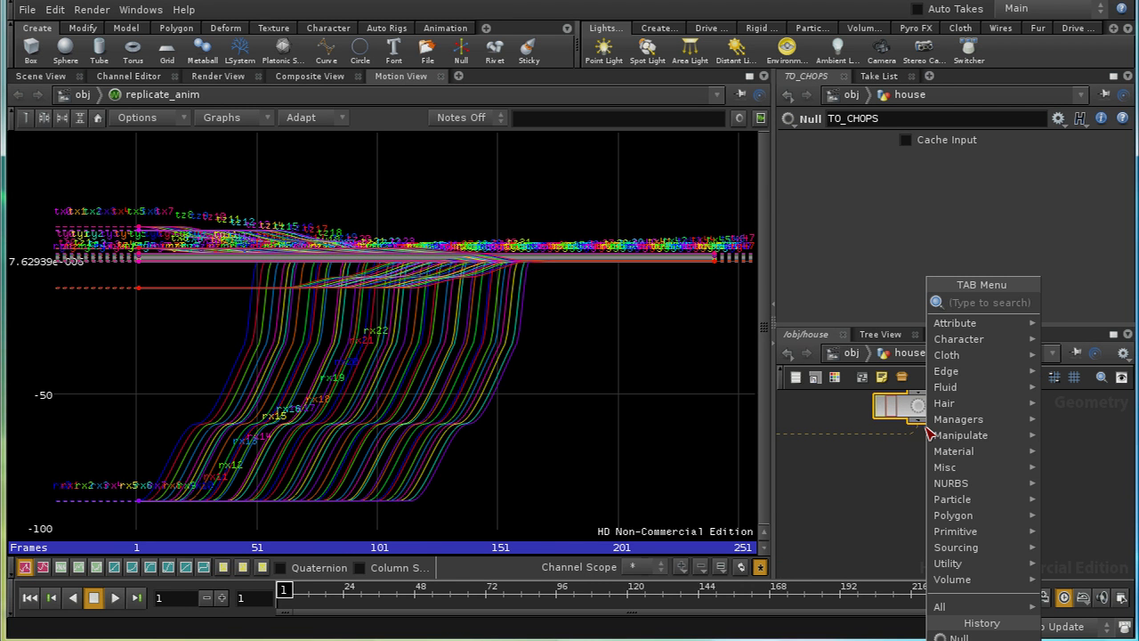
pyautogui.write('Channel')
pyautogui.press('Return')
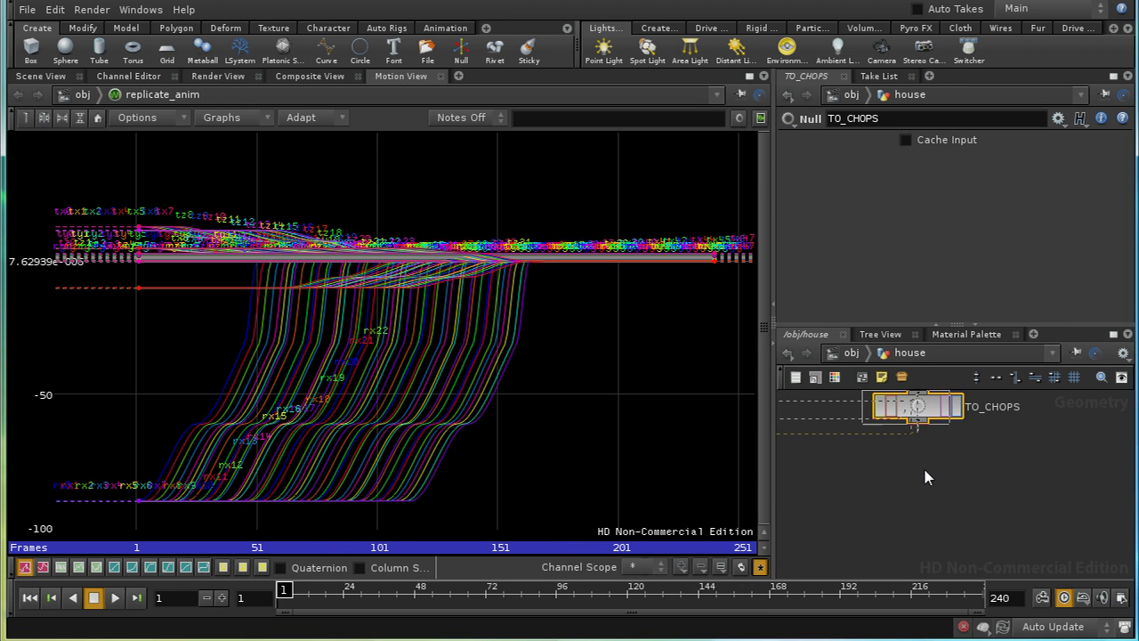
pyautogui.click(919, 478)
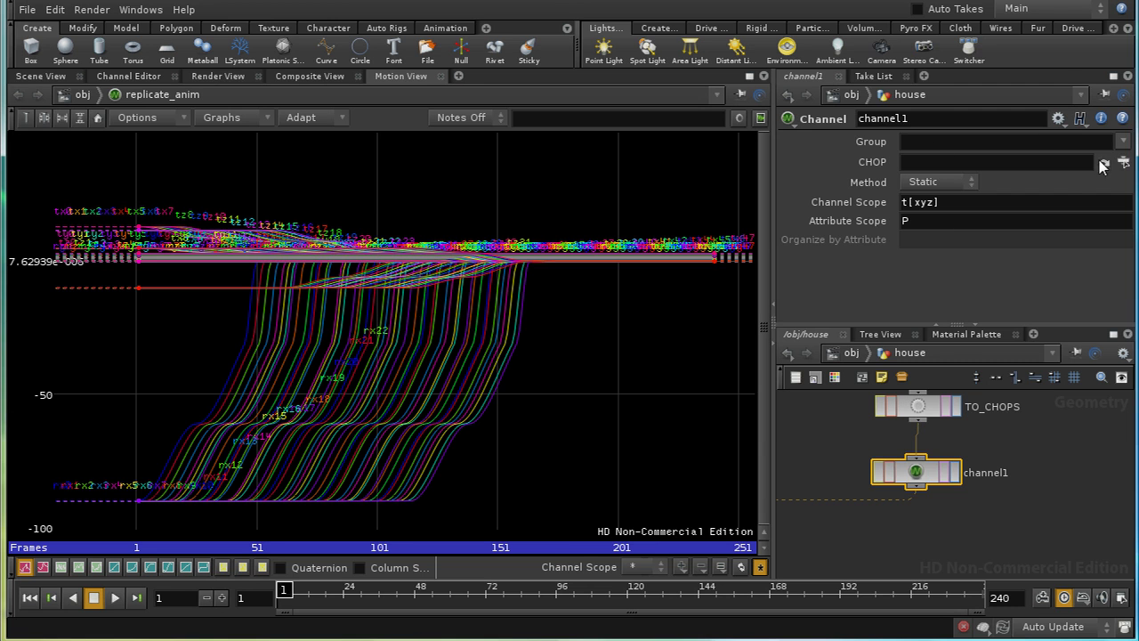
# - Point channel1 at /obj/replicate_anim/CHOPS_OUT with Channel Scope t[xyz] r[xyz] and Attribute Scope P R
pyautogui.click(1121, 163)
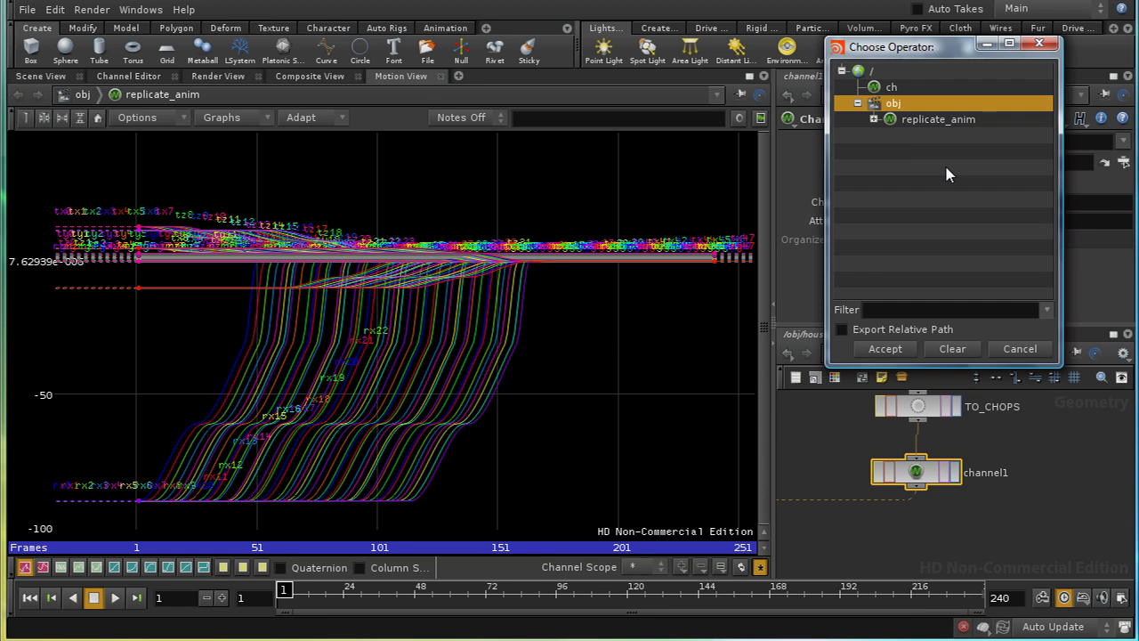
pyautogui.click(874, 119)
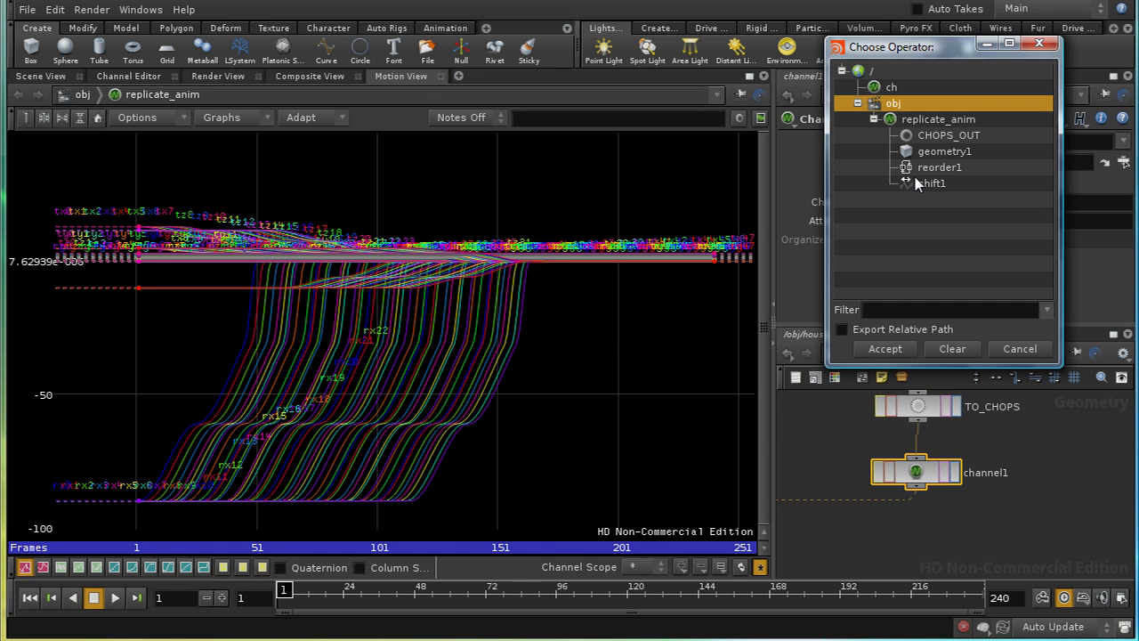
pyautogui.click(950, 135)
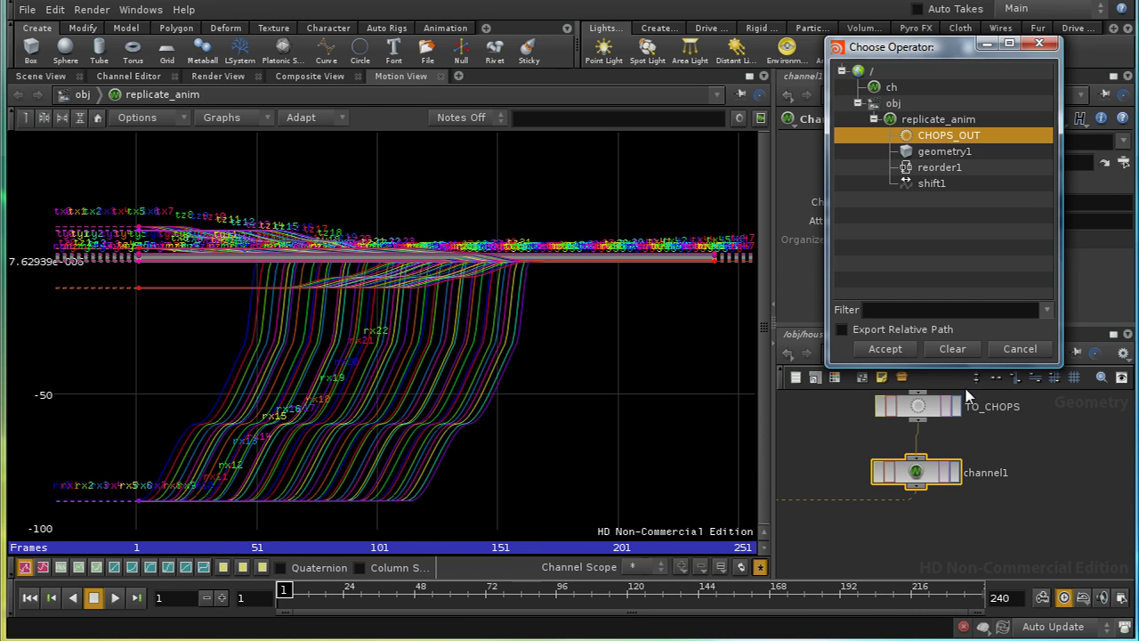
pyautogui.click(884, 349)
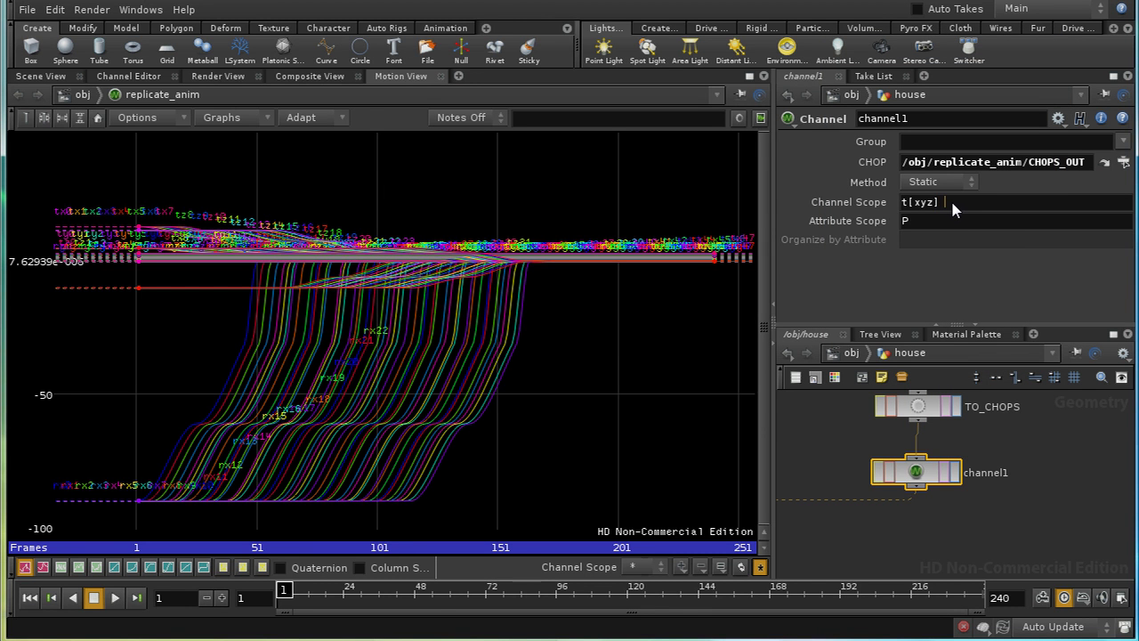
pyautogui.write('r[xyz')
pyautogui.click(944, 219)
pyautogui.moveTo(894, 531); pyautogui.dragTo(928, 534, button='middle')
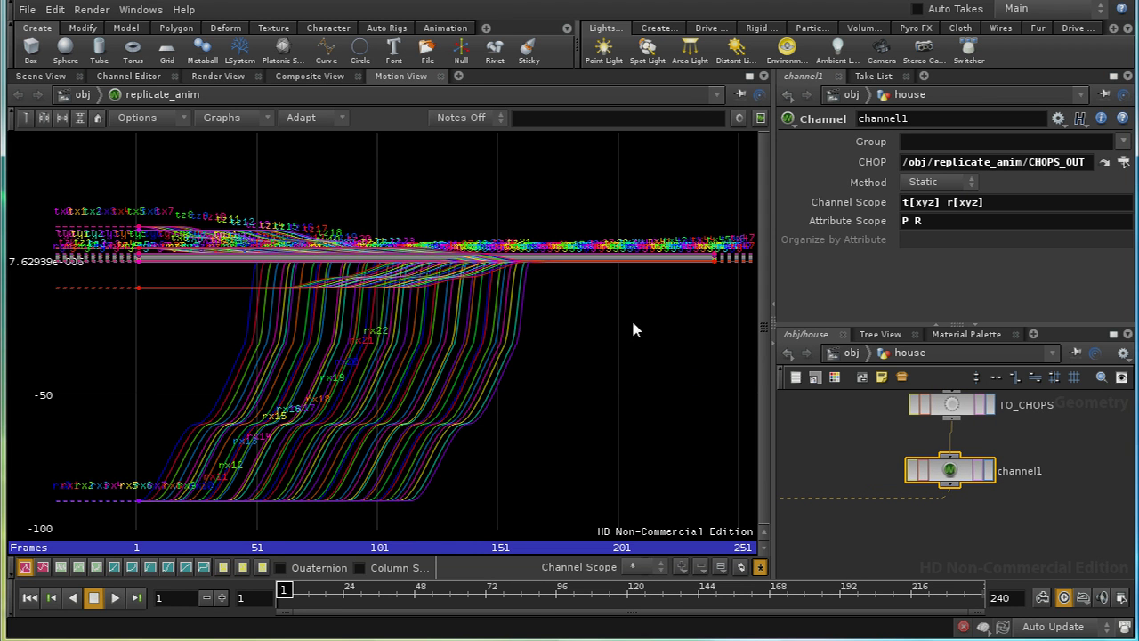
# - Set channel1's Method to Animated and scrub the timeline to watch the planks move
pyautogui.click(23, 77)
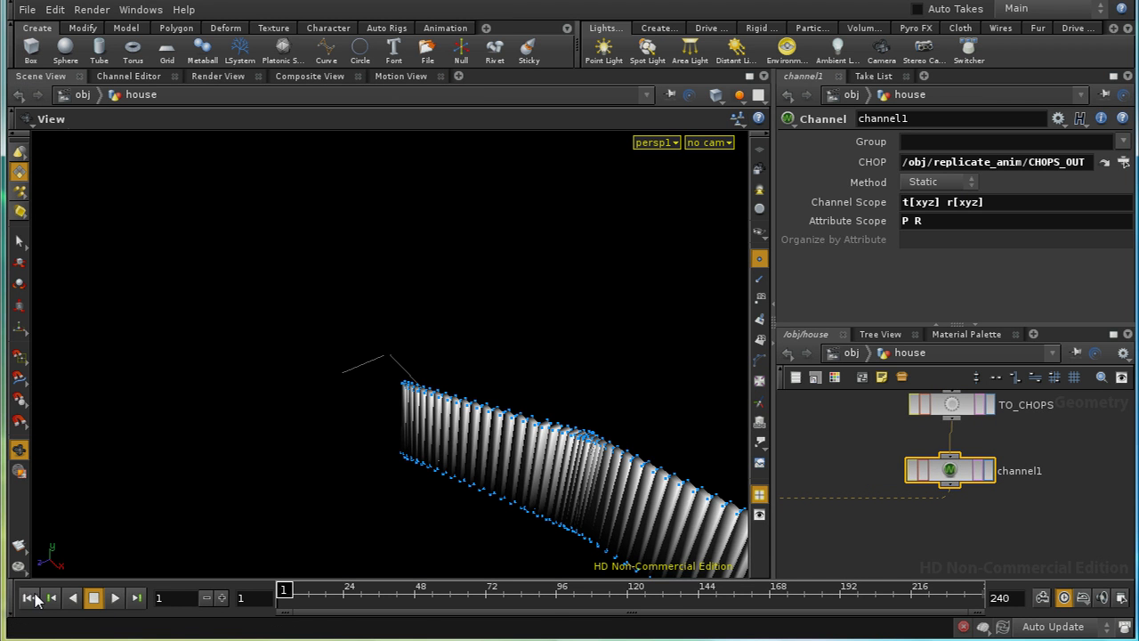
pyautogui.moveTo(956, 482); pyautogui.dragTo(958, 483)
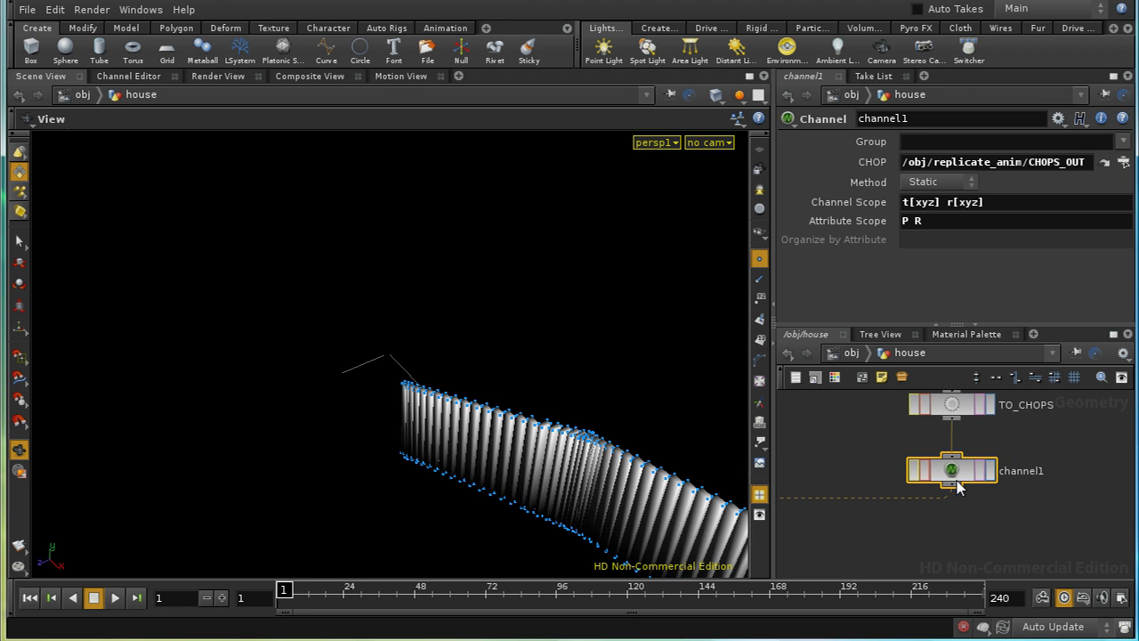
pyautogui.click(934, 183)
pyautogui.click(939, 214)
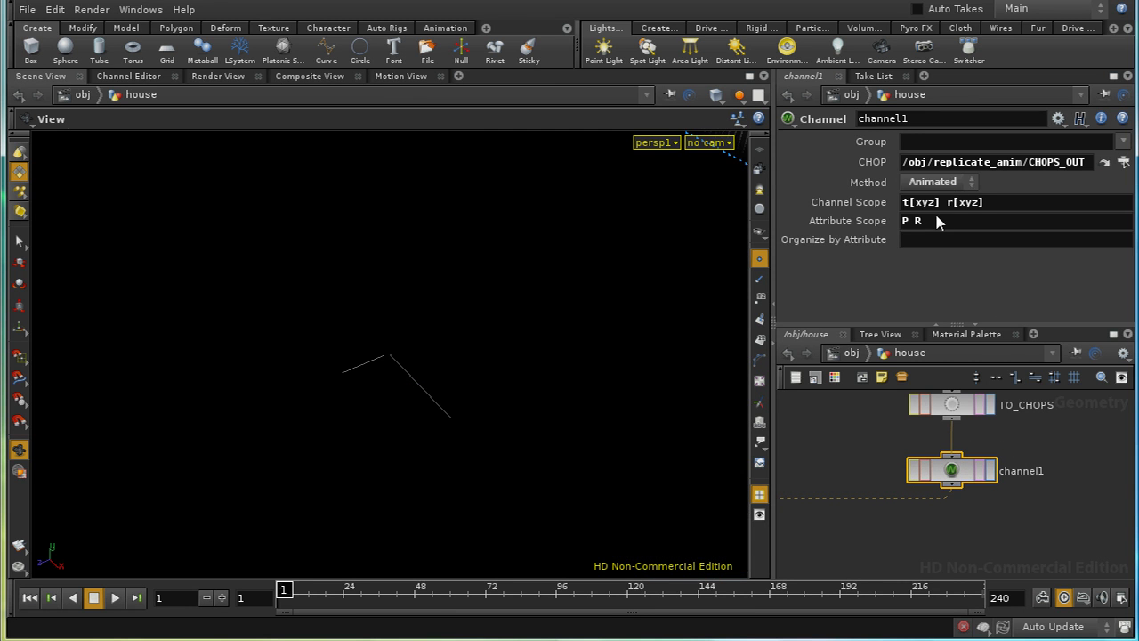
pyautogui.moveTo(284, 590); pyautogui.dragTo(282, 637)
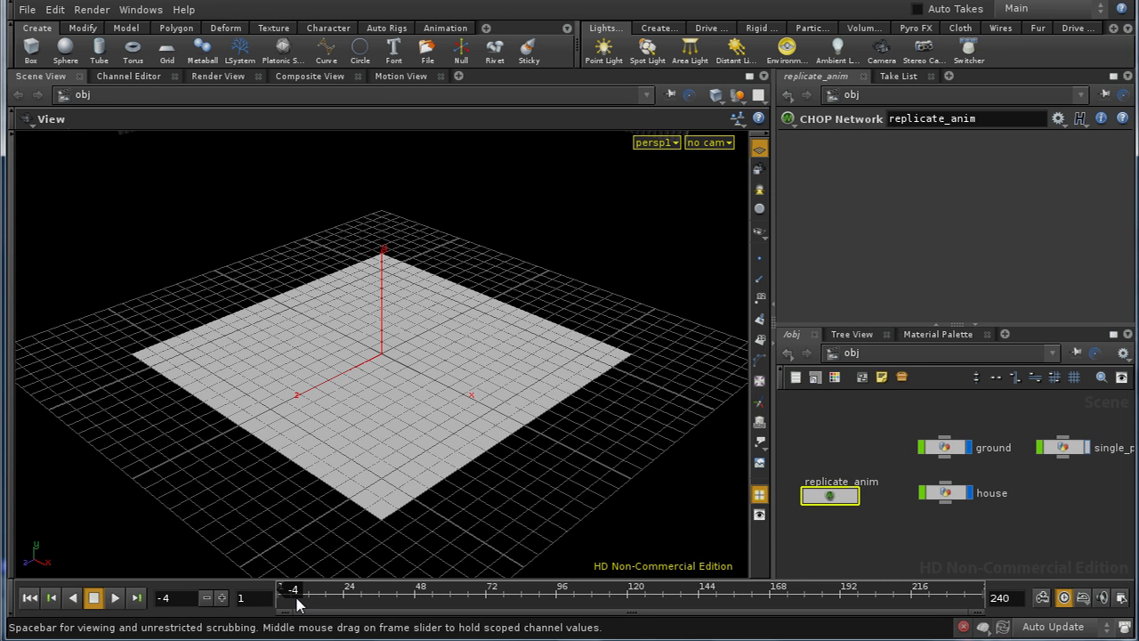
pyautogui.moveTo(282, 593); pyautogui.dragTo(264, 608)
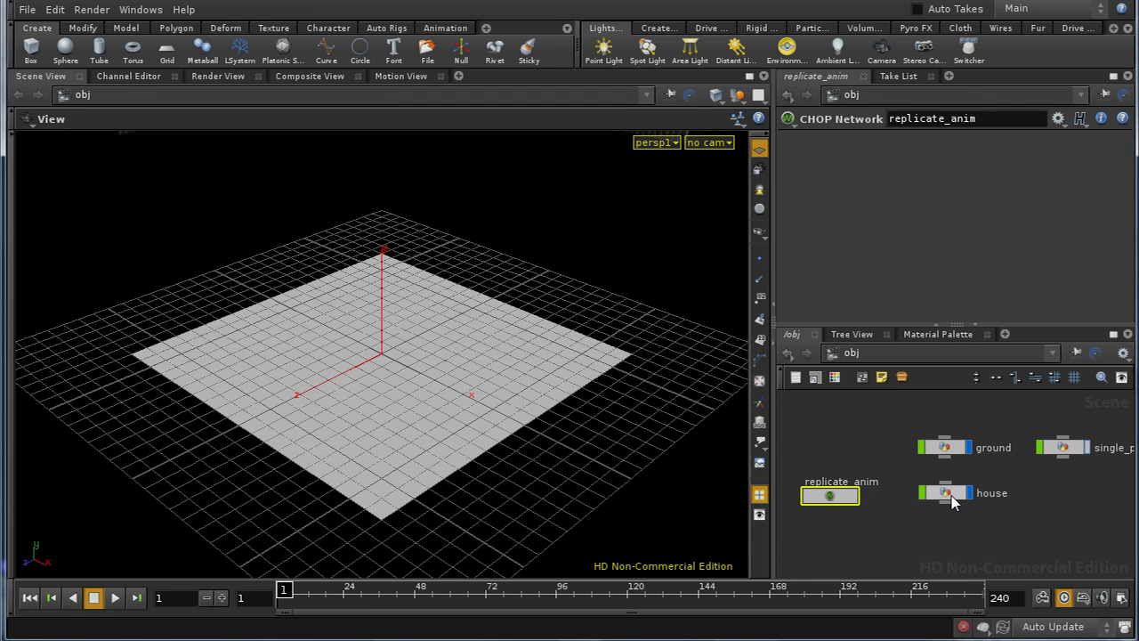
# - Inside replicate_anim, insert a Stretch CHOP between shift1 and CHOPS_OUT
pyautogui.doubleClick(838, 497)
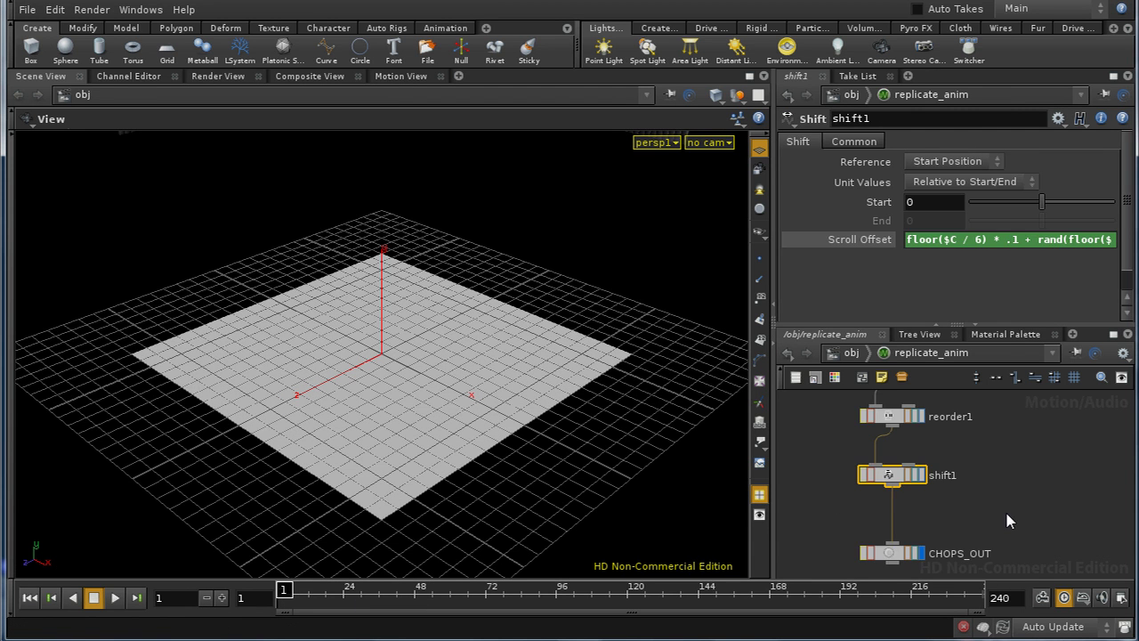
pyautogui.scroll(-2, 1005, 516)
pyautogui.scroll(2, 905, 485)
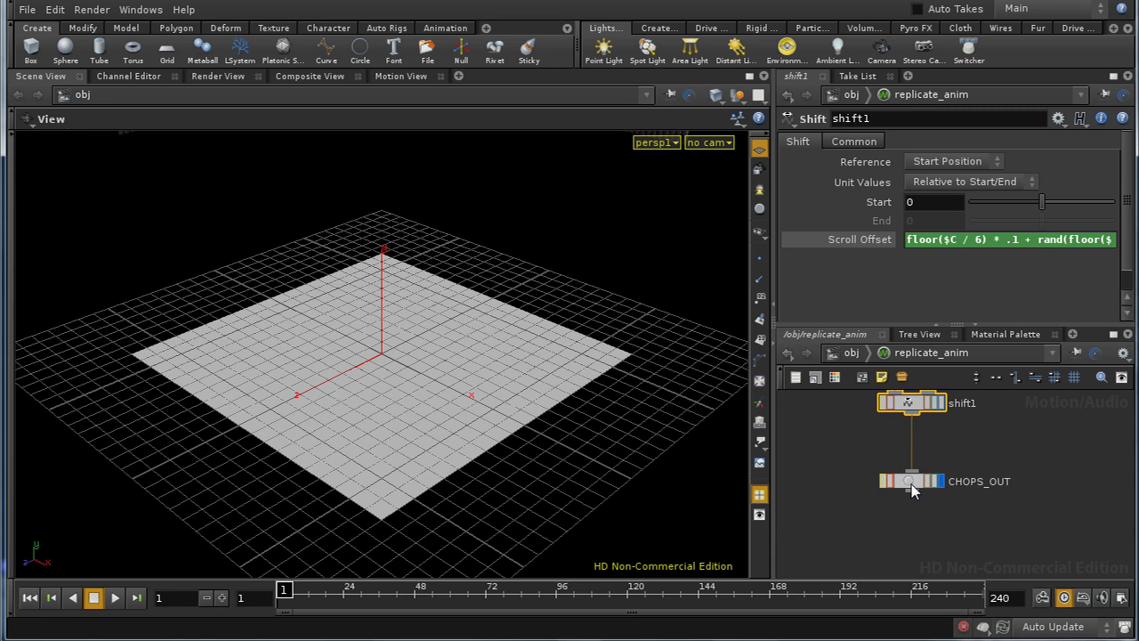
pyautogui.moveTo(912, 489); pyautogui.dragTo(902, 532)
pyautogui.press('Tab')
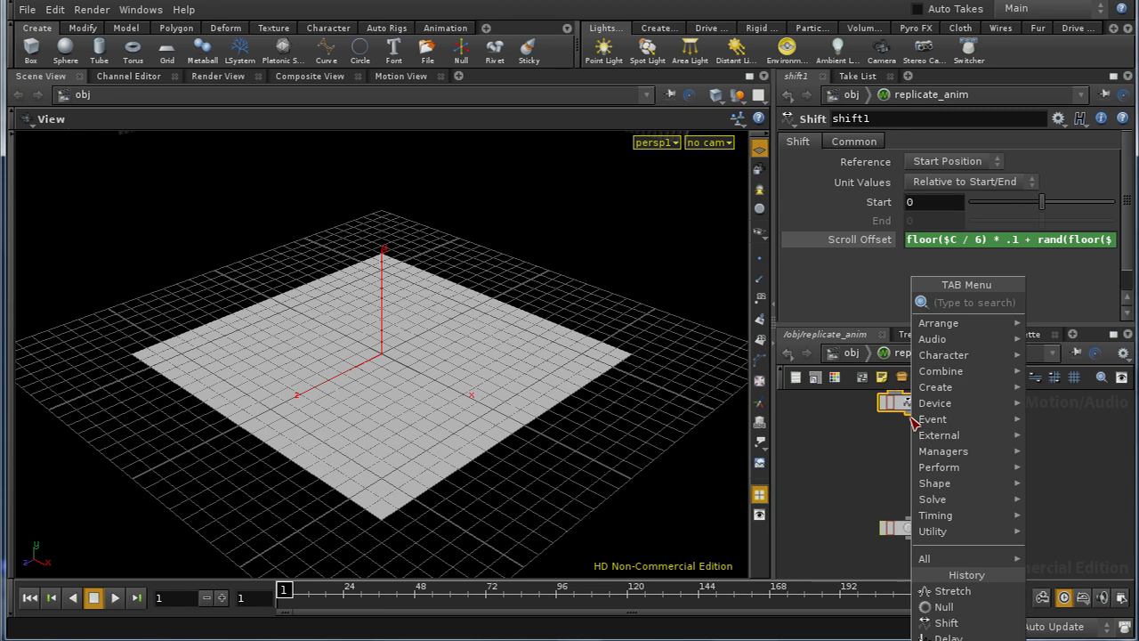
pyautogui.write('Stretch')
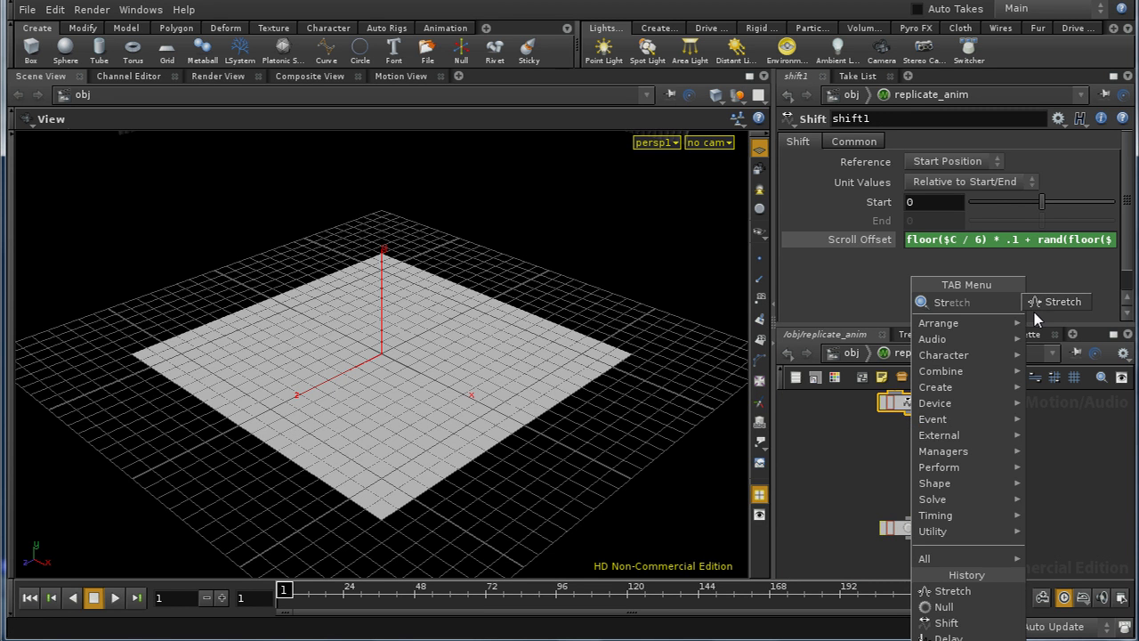
pyautogui.click(1039, 305)
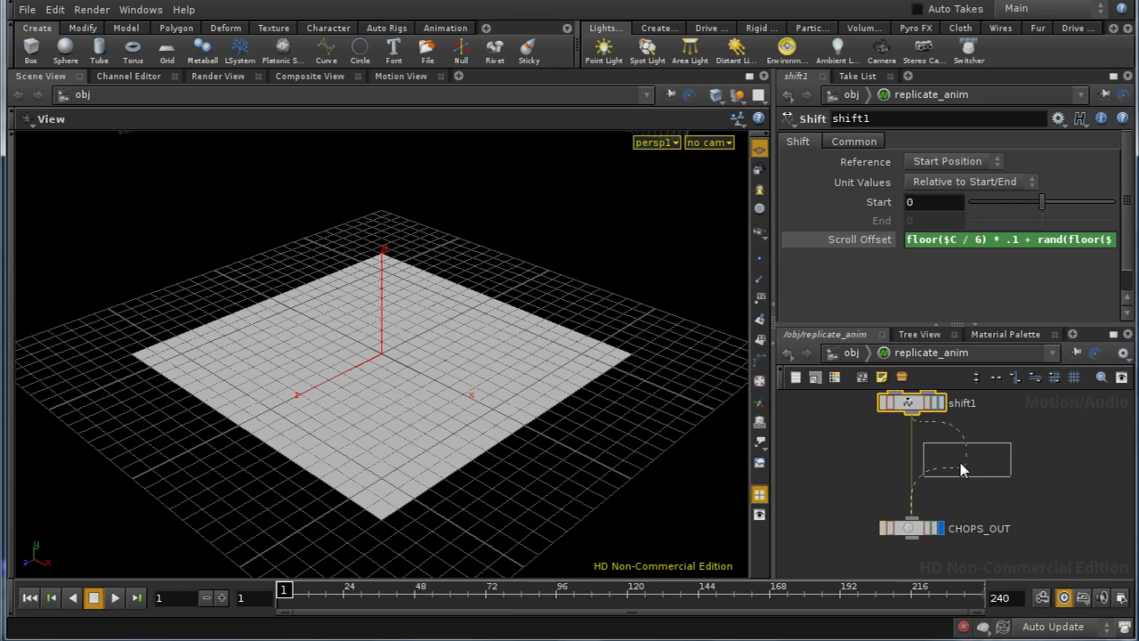
pyautogui.click(906, 457)
# - Set stretch1's Length Scale to 1 + rand(floor($C / 6) + 887) * 0.5
pyautogui.click(416, 77)
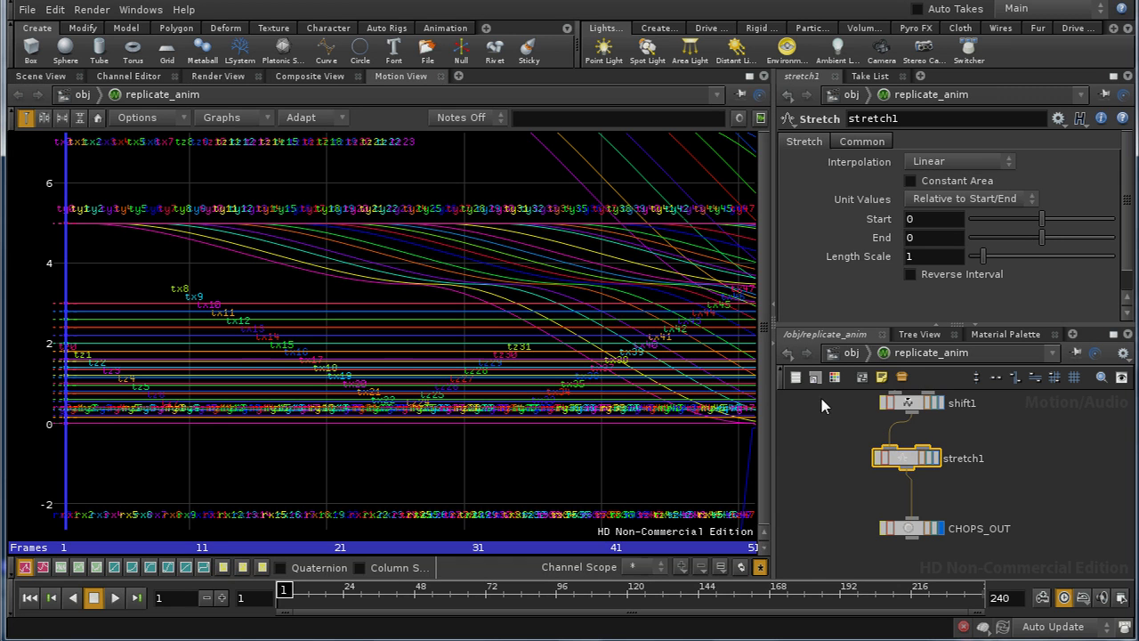
pyautogui.click(932, 258)
pyautogui.write('+')
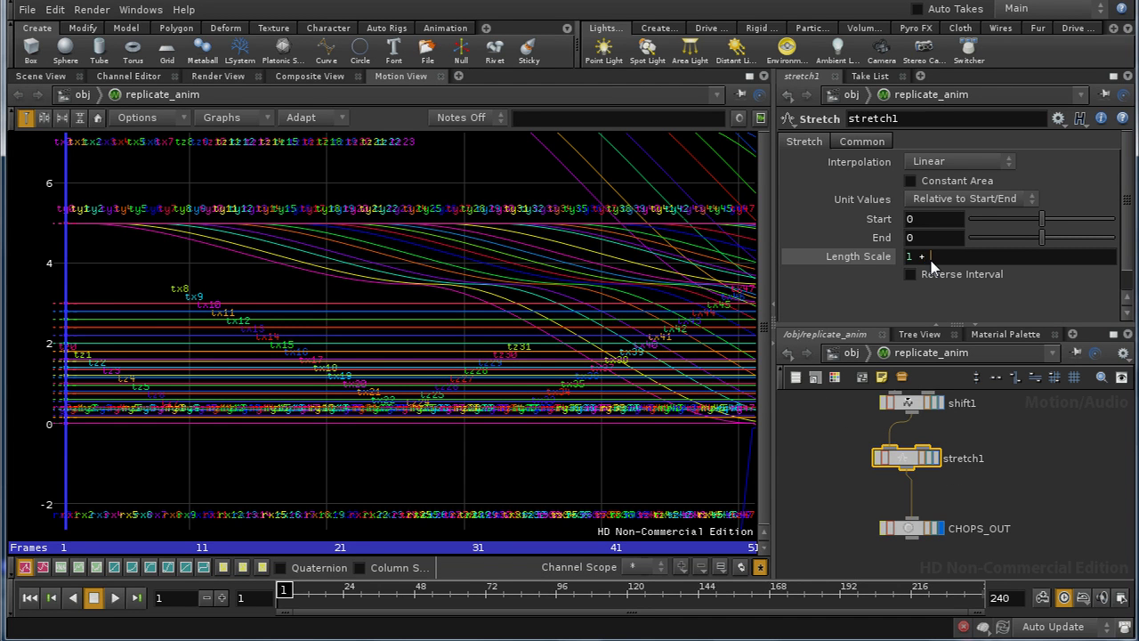
pyautogui.write(' rand(floor($C')
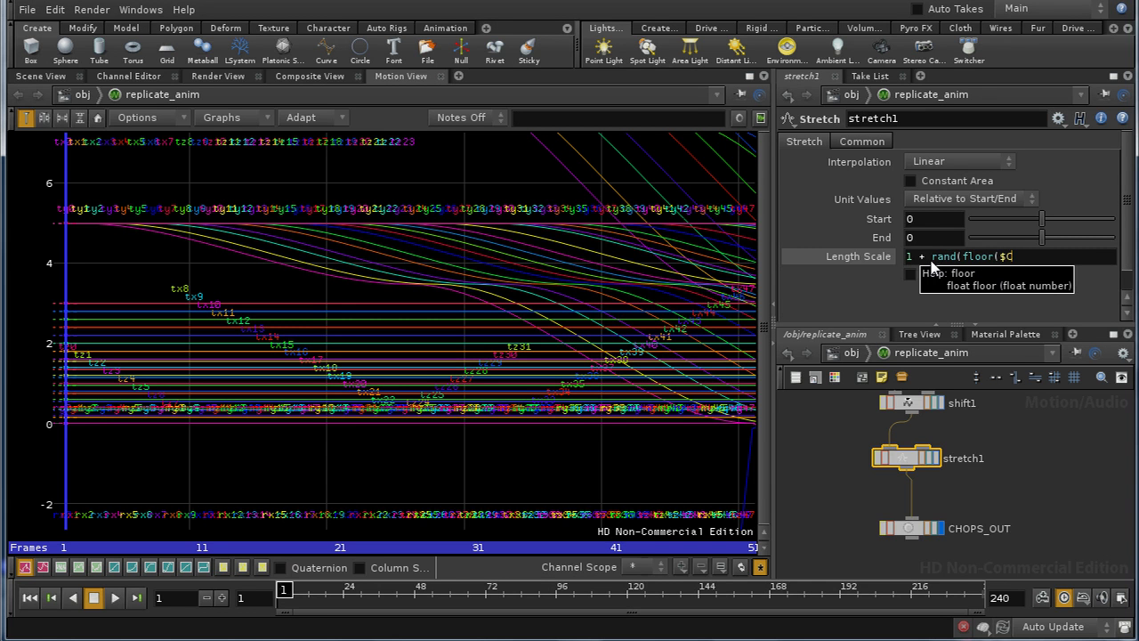
pyautogui.write(' / 6) + 887')
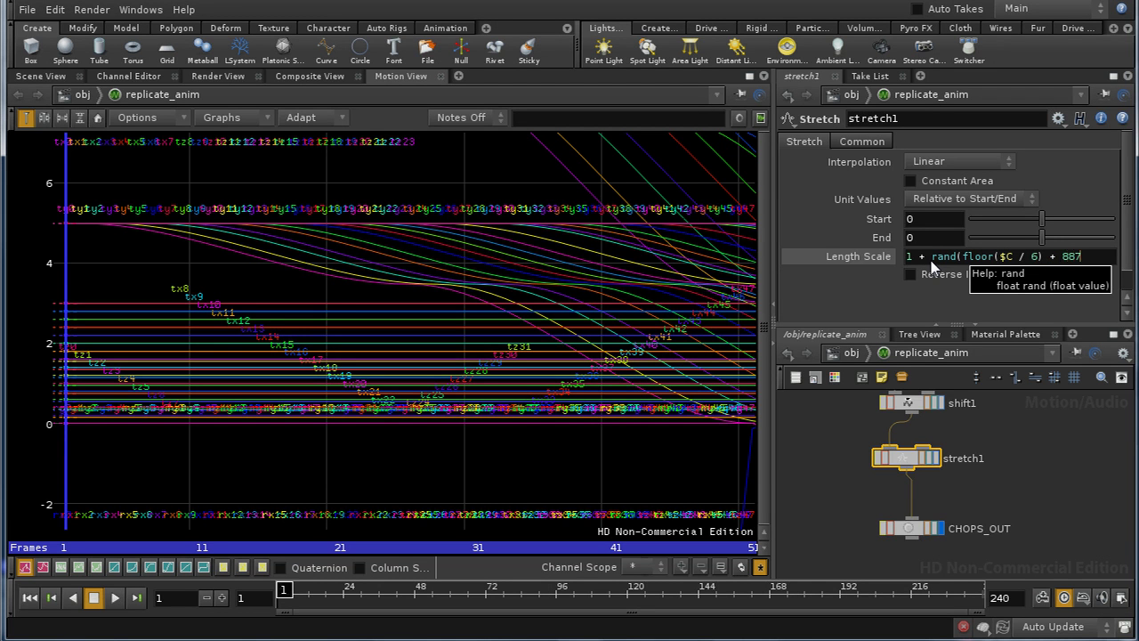
pyautogui.write(') ')
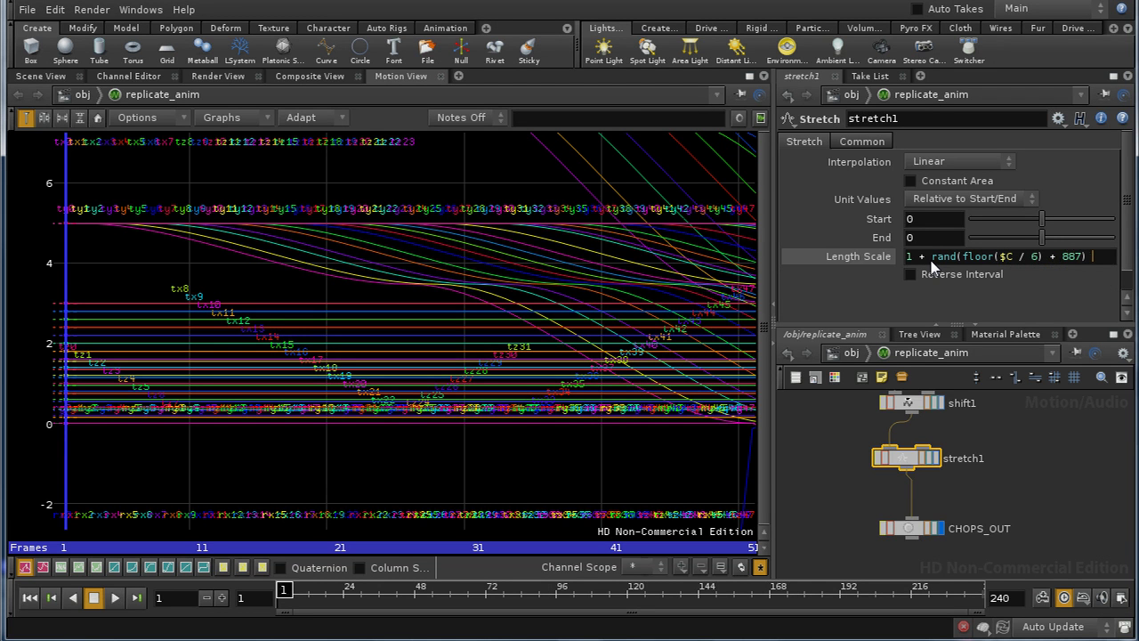
pyautogui.write('* 0.5')
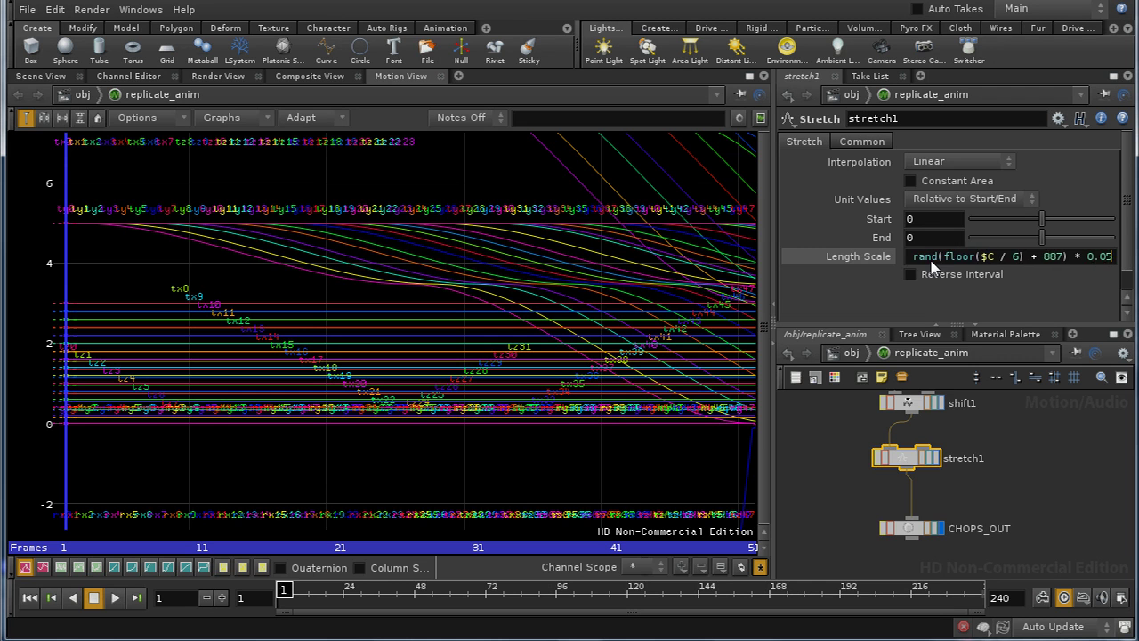
pyautogui.press('Return')
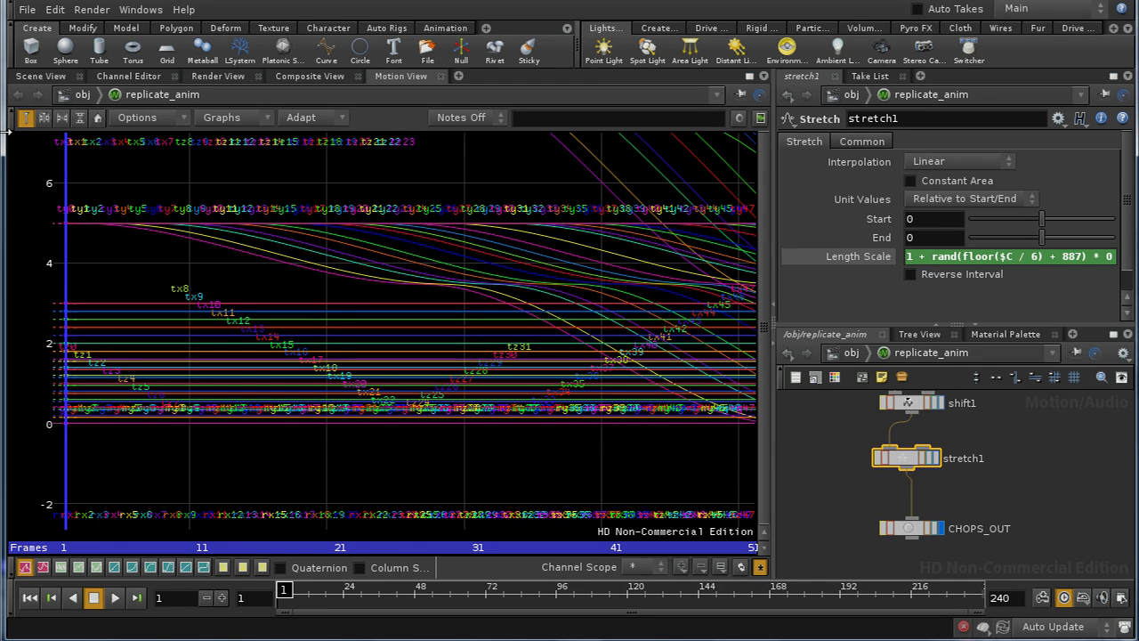
pyautogui.click(41, 76)
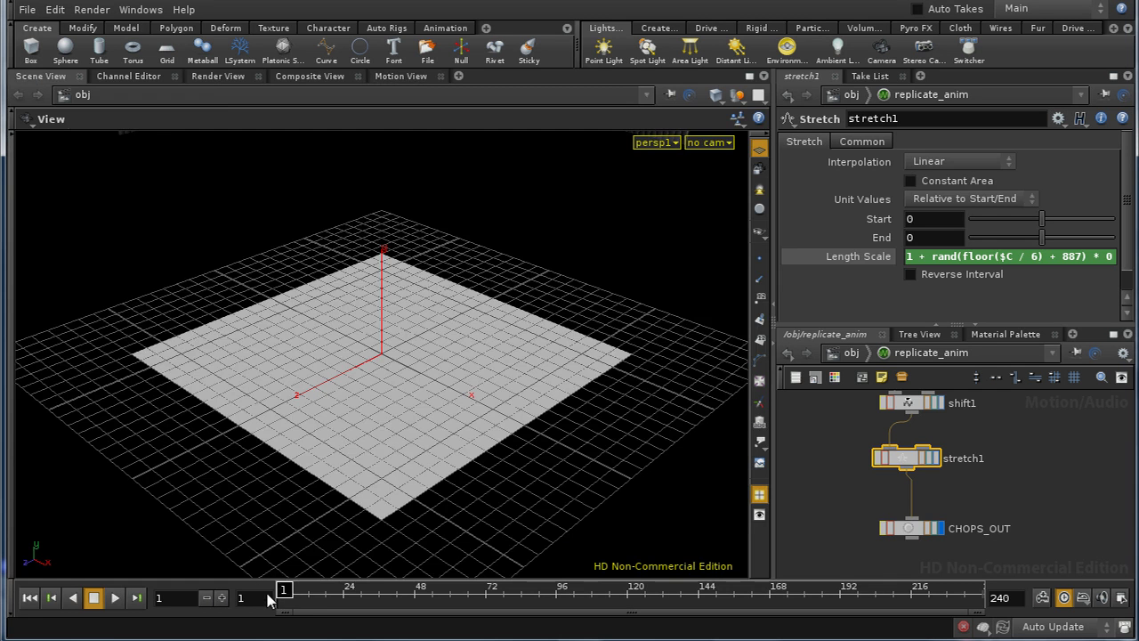
# - Preview frames 1–44, tuck CHOPS_OUT below stretch1, and return to the /obj level
pyautogui.moveTo(282, 590)
pyautogui.mouseDown()
pyautogui.moveTo(784, 596)
pyautogui.moveTo(272, 605)
pyautogui.mouseUp()
pyautogui.moveTo(909, 528); pyautogui.dragTo(904, 524)
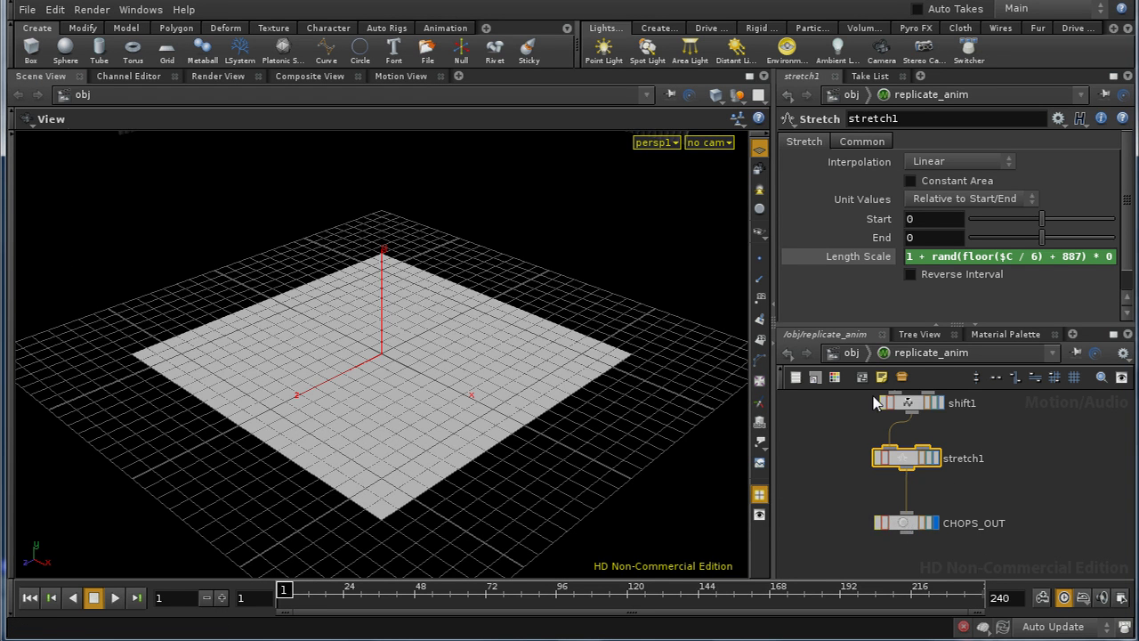
pyautogui.click(849, 352)
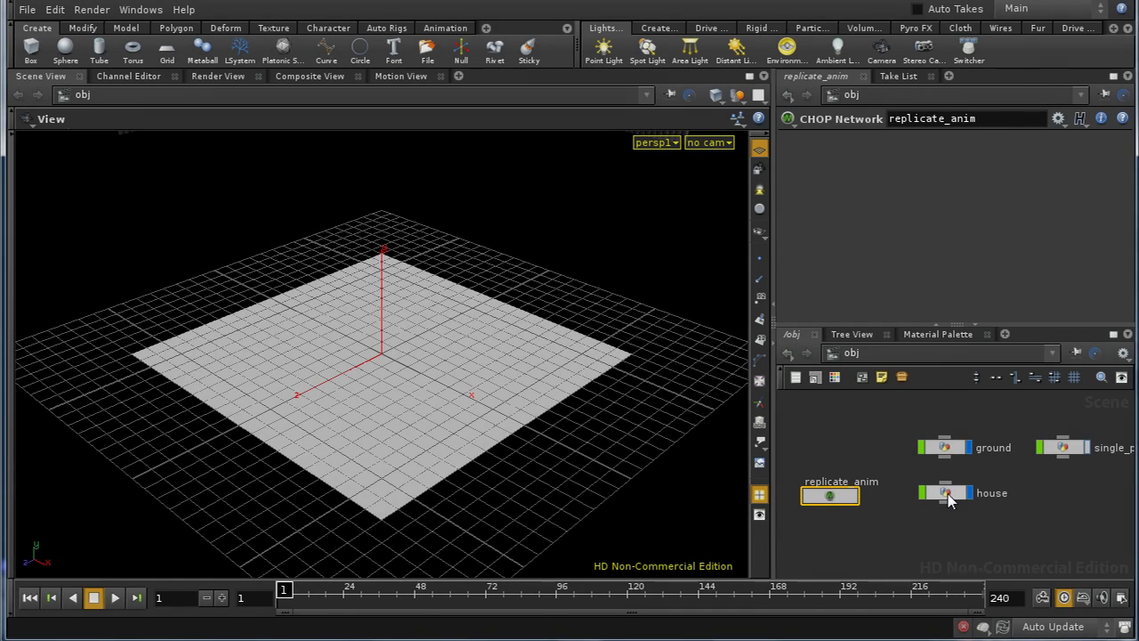
# - Inside the house network, enable Stamp Inputs on copy1 and set variable rx to $R1
pyautogui.doubleClick(948, 500)
pyautogui.moveTo(965, 525); pyautogui.dragTo(1041, 520, button='middle')
pyautogui.moveTo(969, 523); pyautogui.dragTo(977, 469, button='middle')
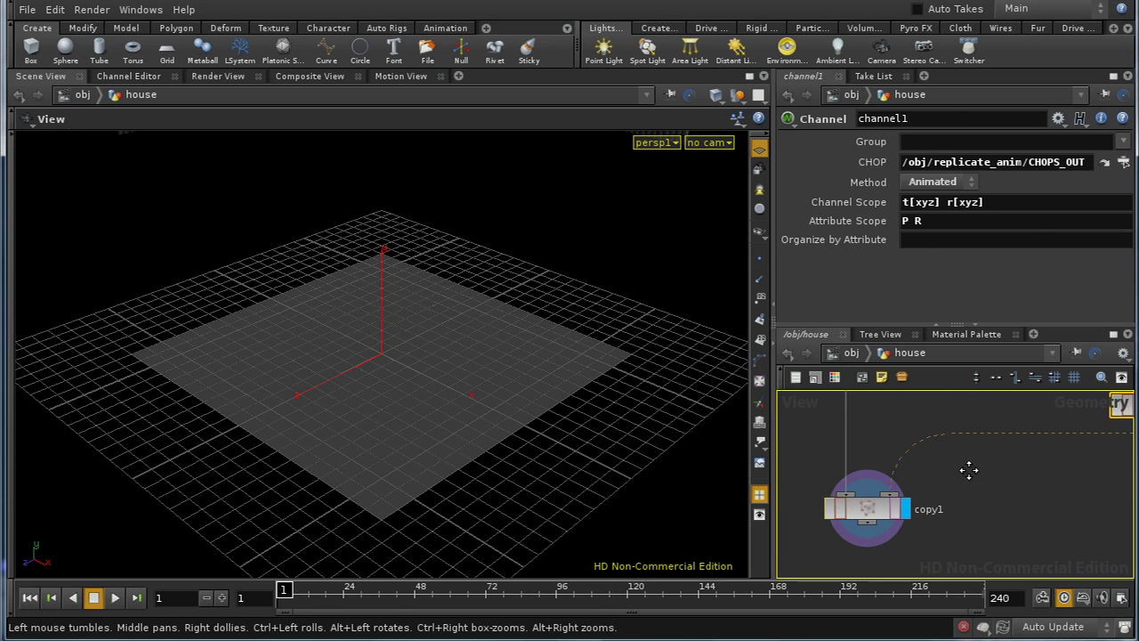
pyautogui.click(874, 507)
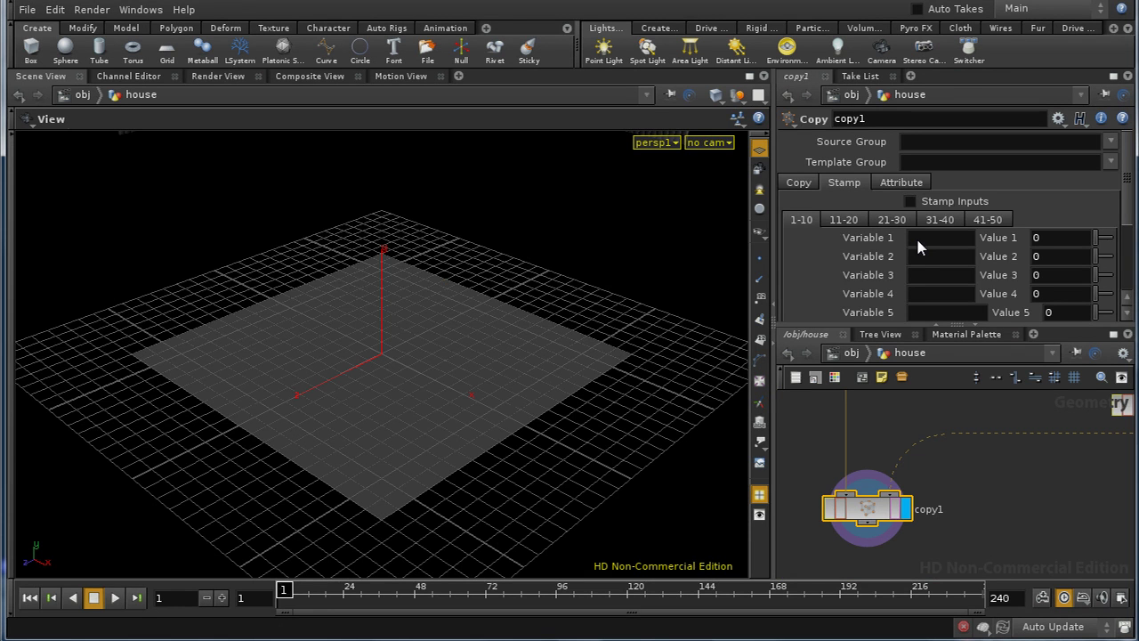
pyautogui.click(916, 202)
pyautogui.click(921, 239)
pyautogui.write('rx')
pyautogui.click(1050, 237)
pyautogui.write('$R1')
pyautogui.press('Return')
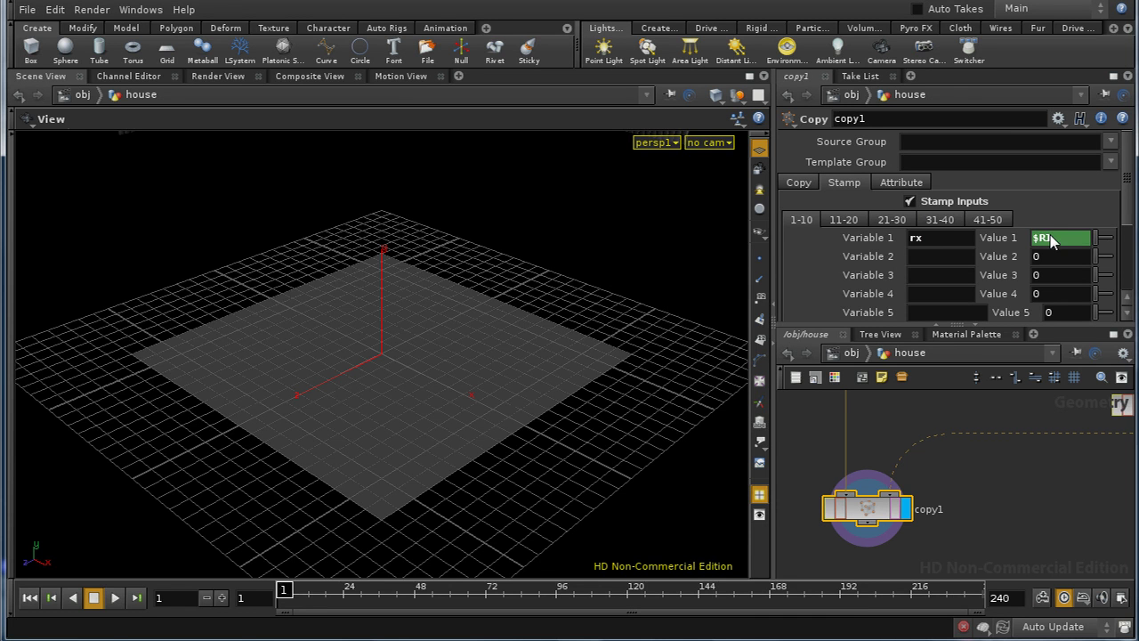
pyautogui.click(986, 239)
pyautogui.click(1002, 236)
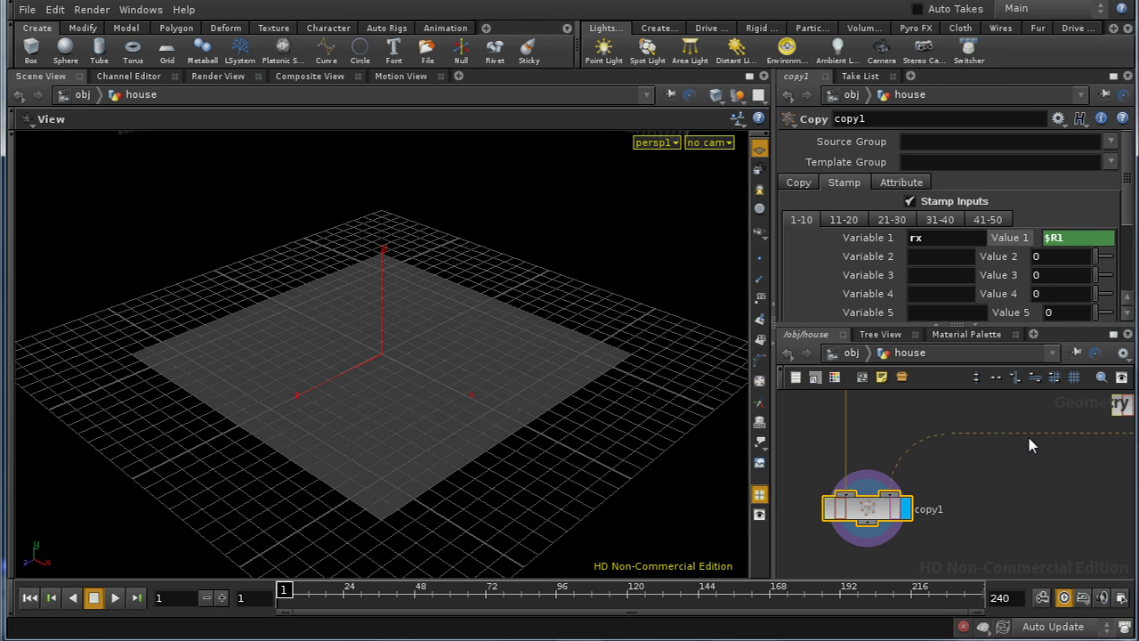
# - Inspect the attrib_rotate node upstream of copy1
pyautogui.scroll(10, 1026, 433)
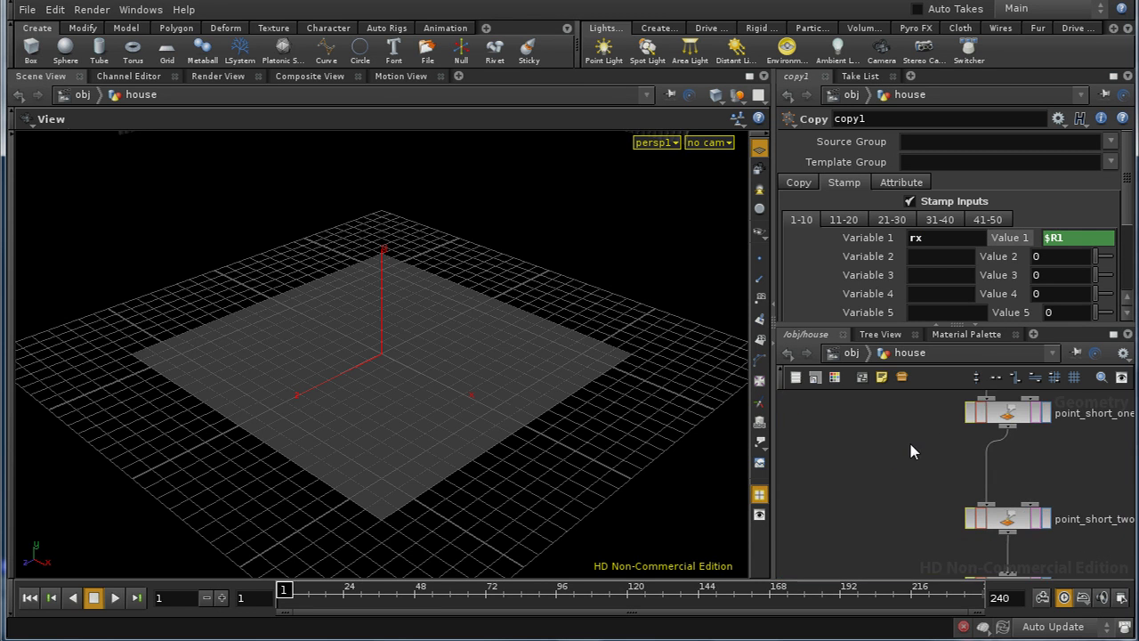
pyautogui.moveTo(909, 440); pyautogui.dragTo(911, 552, button='middle')
pyautogui.moveTo(911, 430); pyautogui.dragTo(887, 544, button='middle')
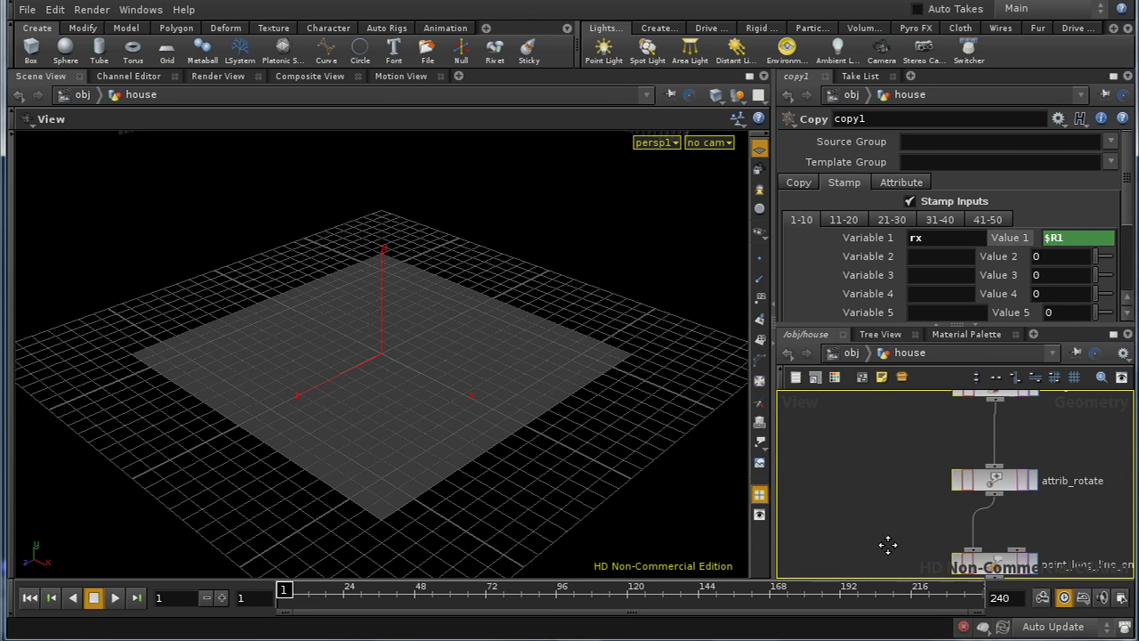
pyautogui.moveTo(875, 457); pyautogui.dragTo(876, 499, button='middle')
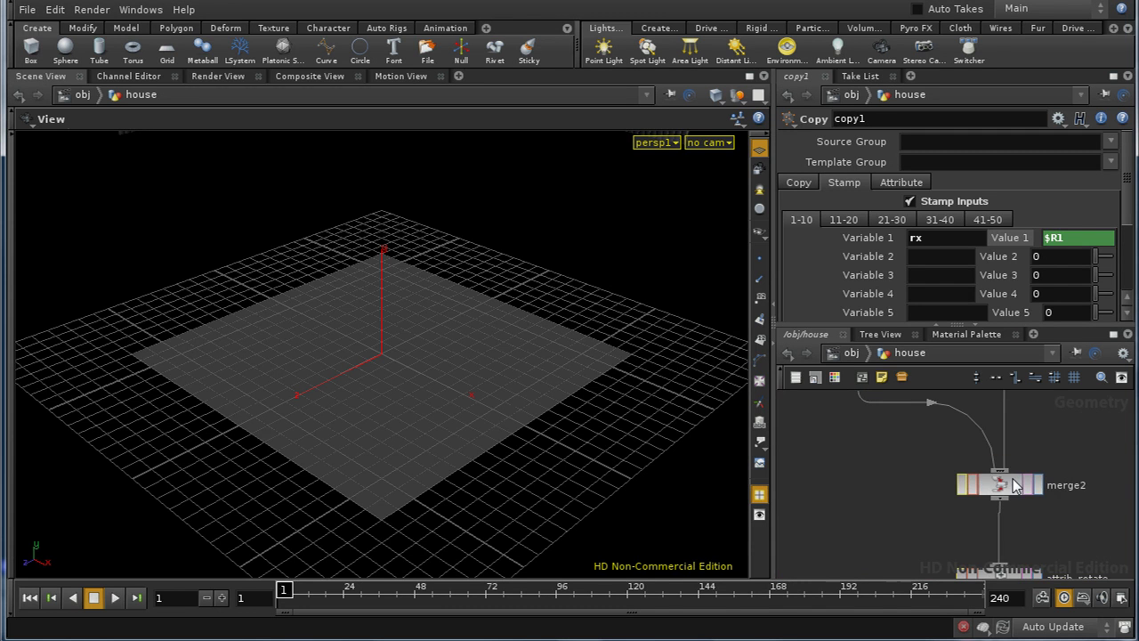
pyautogui.moveTo(1054, 518); pyautogui.dragTo(1052, 430, button='middle')
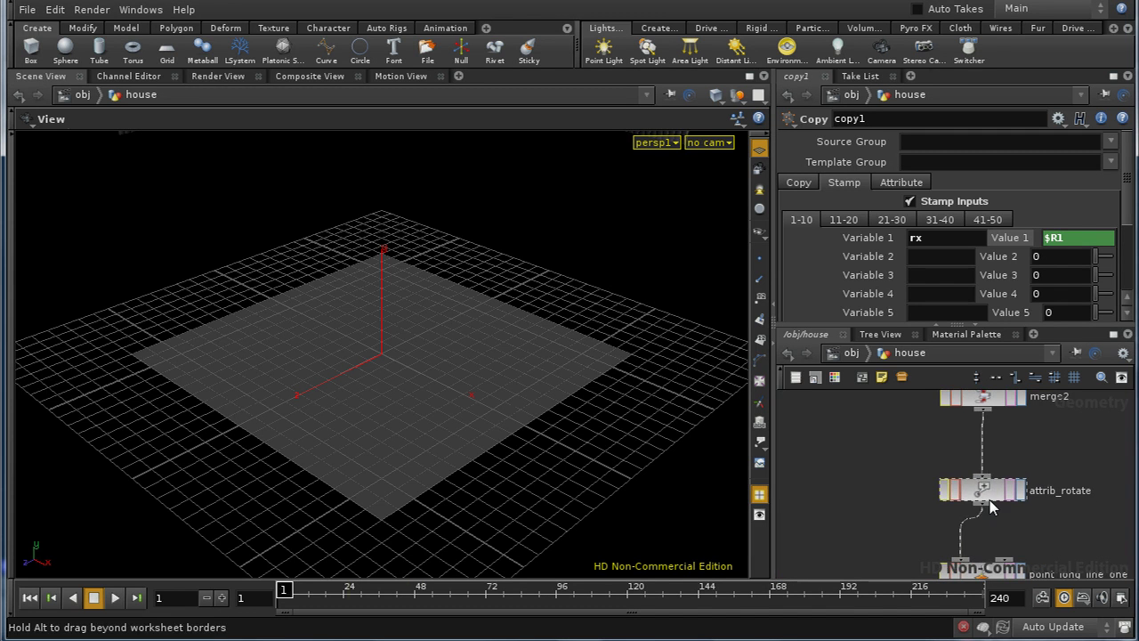
pyautogui.click(990, 499)
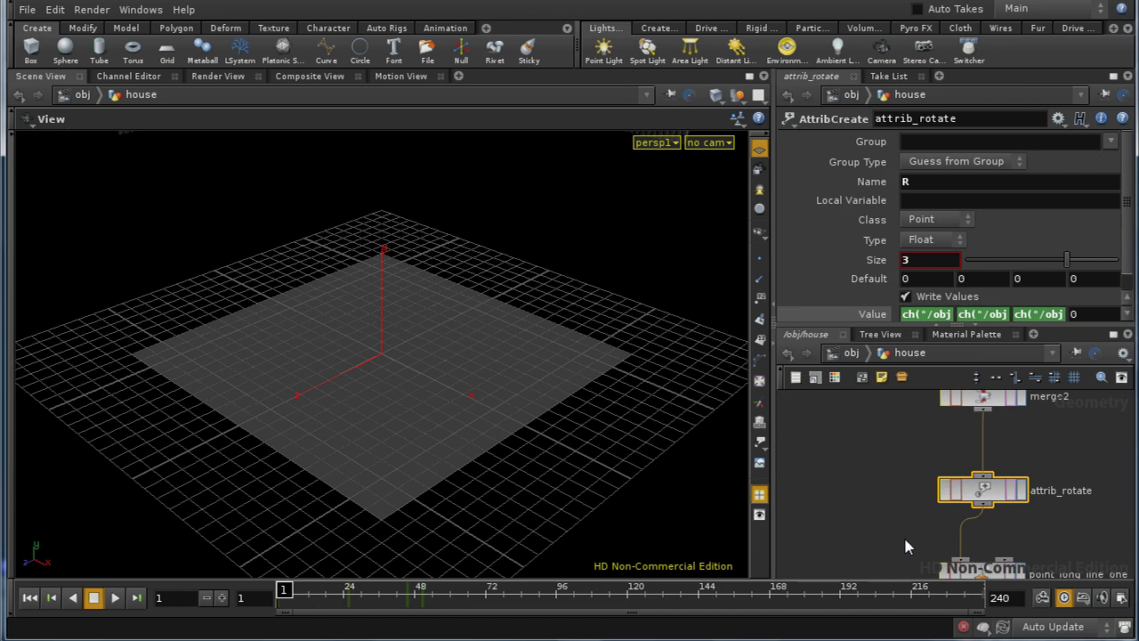
# - Reselect copy1, keep rx, and add stamp variable ry with value $R2
pyautogui.moveTo(864, 528); pyautogui.dragTo(955, 397, button='middle')
pyautogui.moveTo(909, 490)
pyautogui.mouseDown(button='middle')
pyautogui.moveTo(969, 467)
pyautogui.moveTo(909, 471)
pyautogui.mouseUp(button='middle')
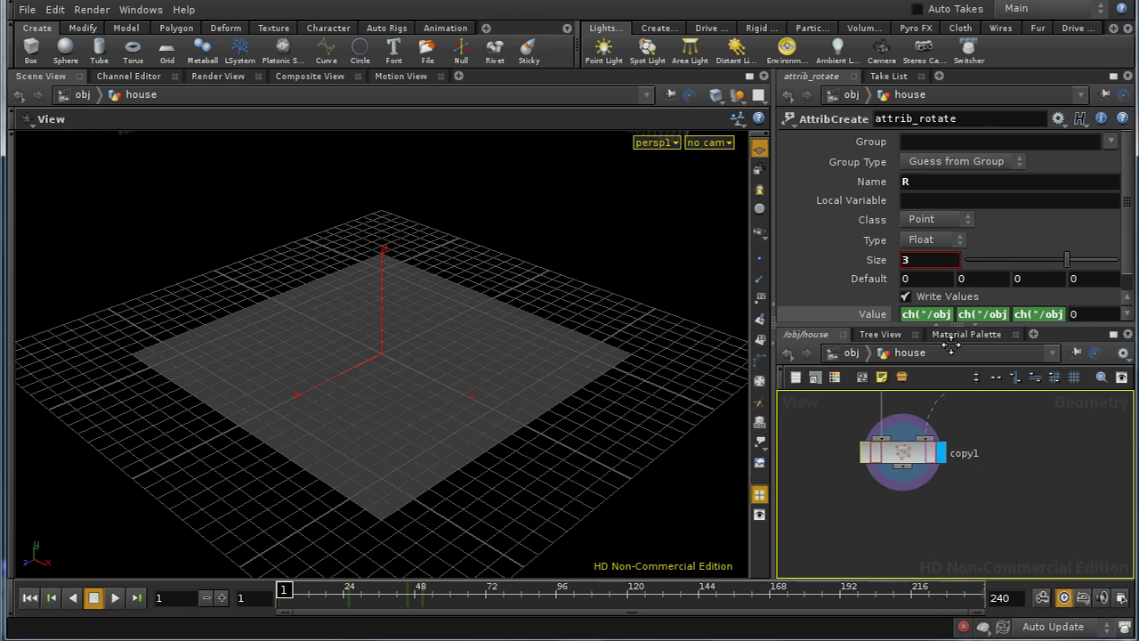
pyautogui.click(905, 454)
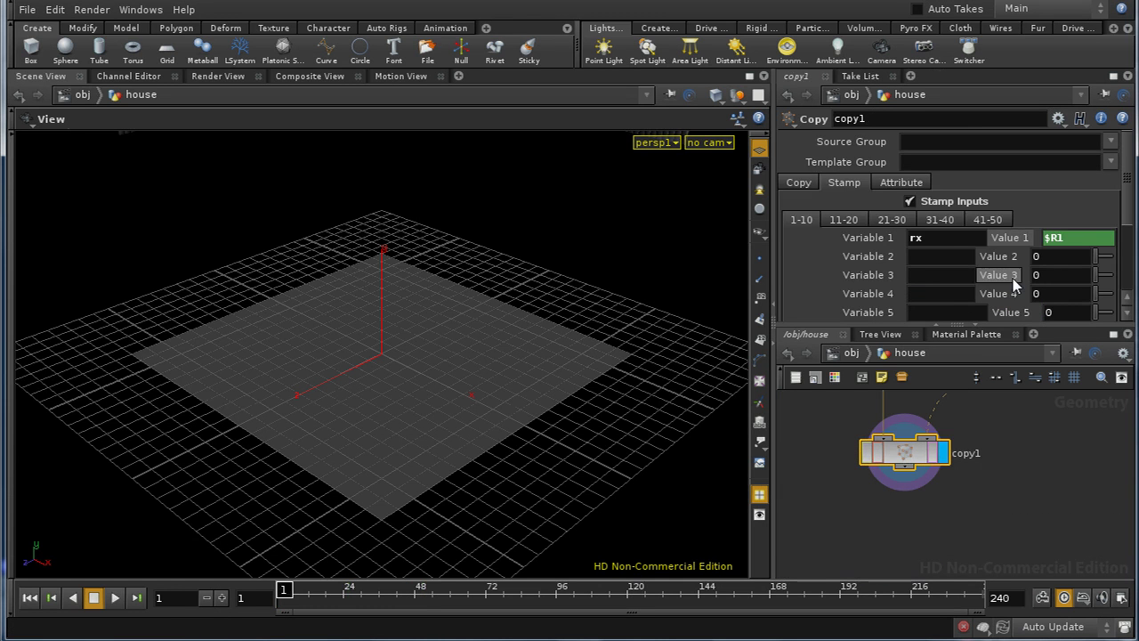
pyautogui.click(915, 239)
pyautogui.write('rx')
pyautogui.write('y')
pyautogui.press('Tab')
pyautogui.write('$R2')
pyautogui.press('Return')
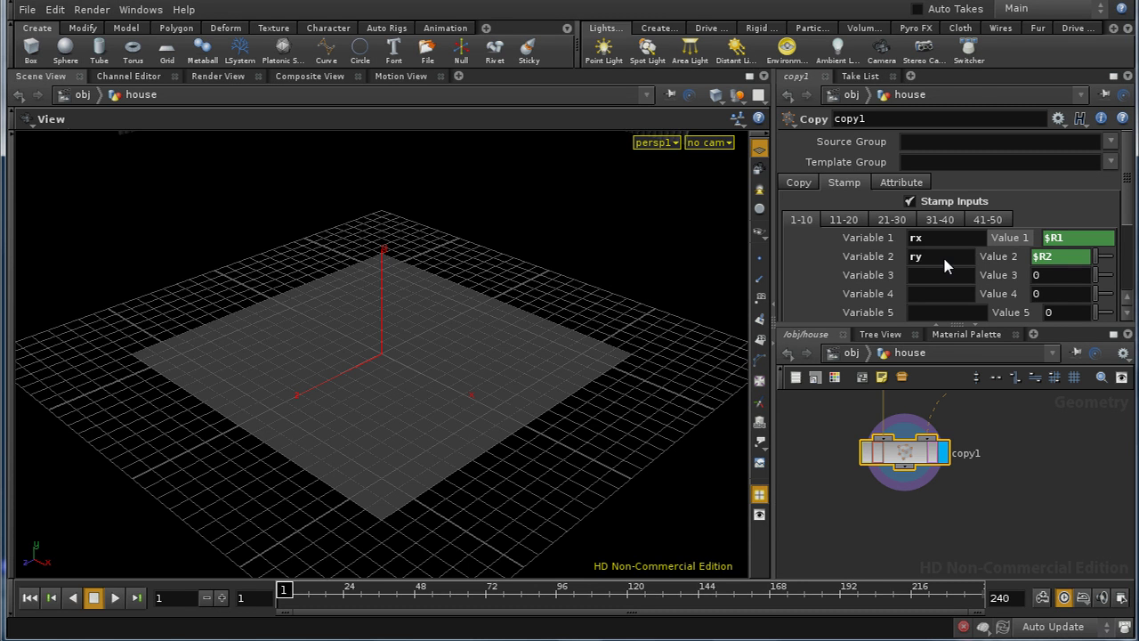
# - Add the third stamp variable rz with value $R3
pyautogui.click(918, 279)
pyautogui.write('rz')
pyautogui.press('Tab')
pyautogui.write('$R3')
pyautogui.press('Return')
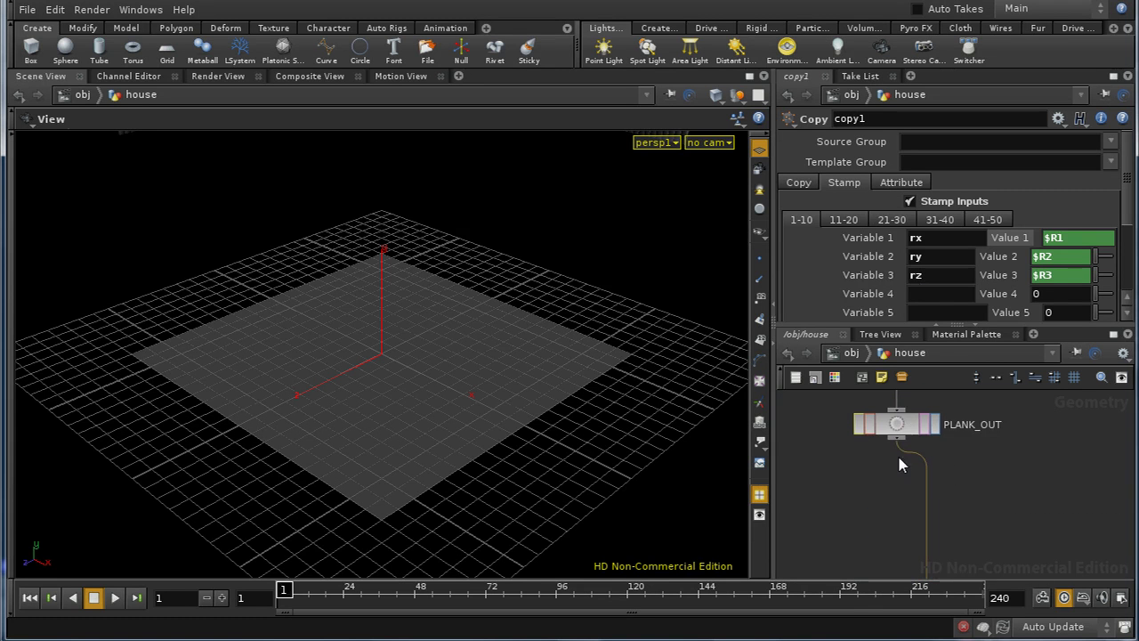
pyautogui.press('Tab')
# - Add a Transform node, xform2, below PLANK_OUT
pyautogui.write('tr')
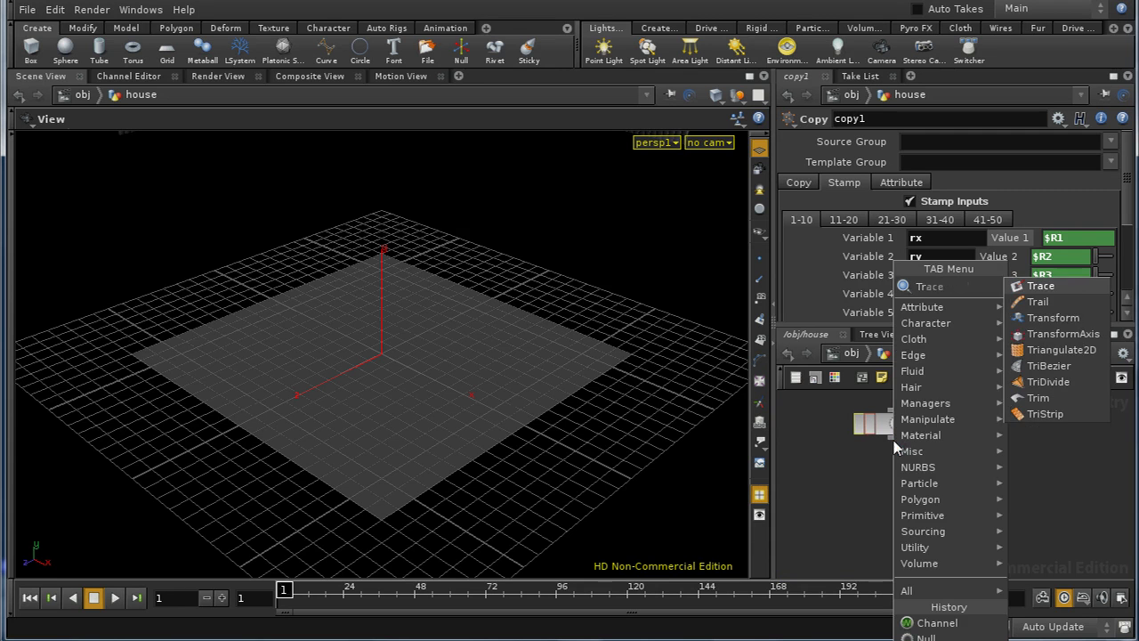
pyautogui.click(1045, 325)
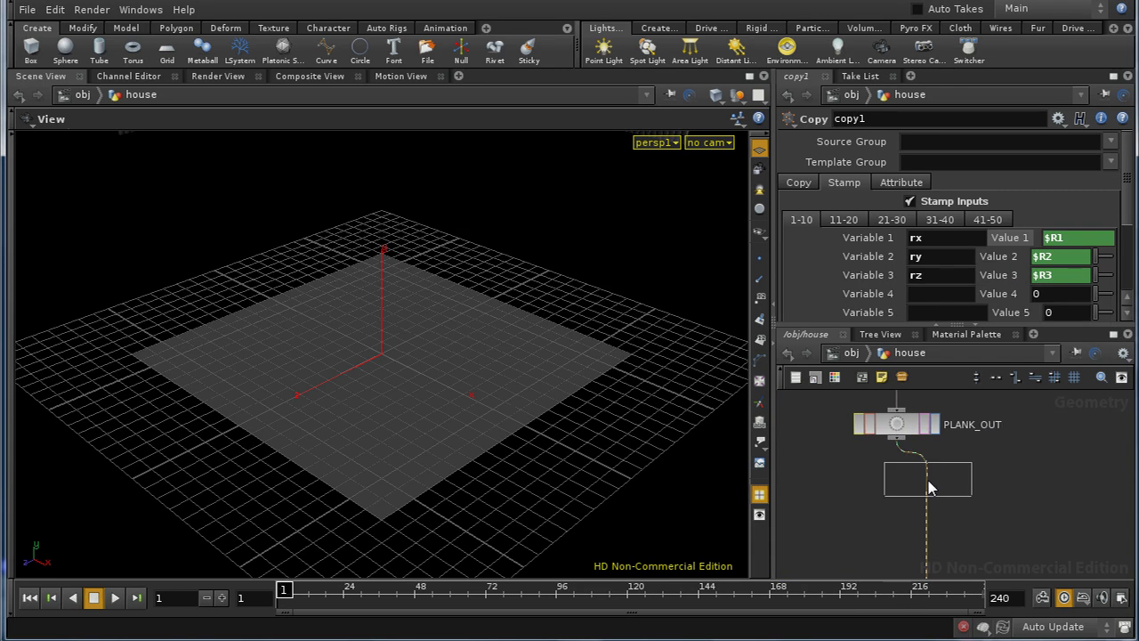
pyautogui.click(901, 500)
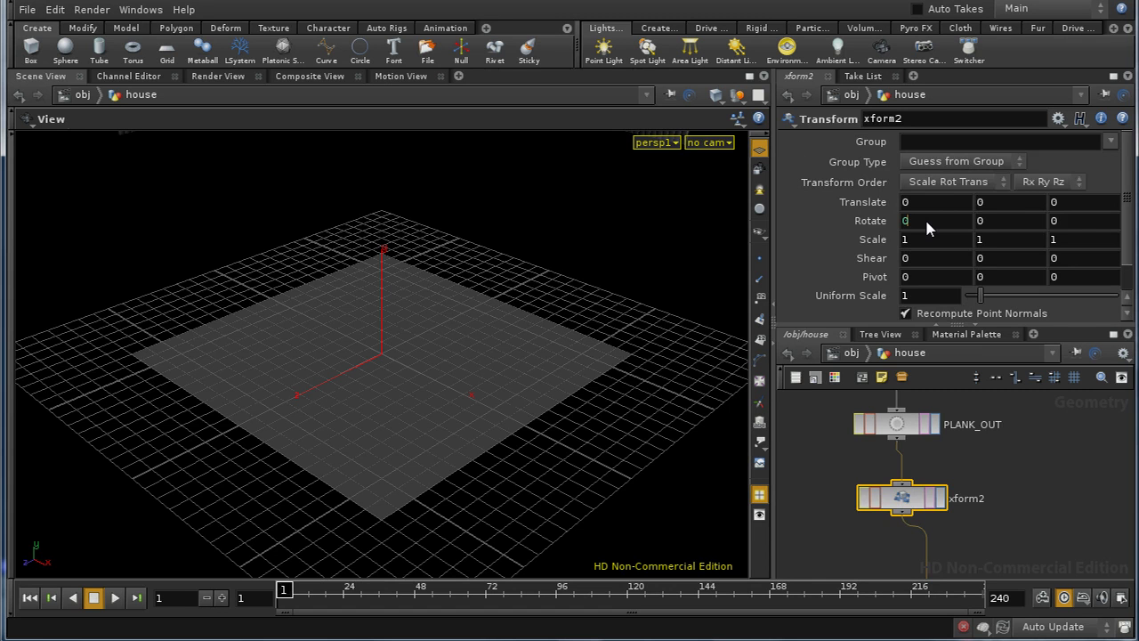
# - Set xform2's Rotate X to stamp("../copy1", "rx", 0)
pyautogui.write('stamp')
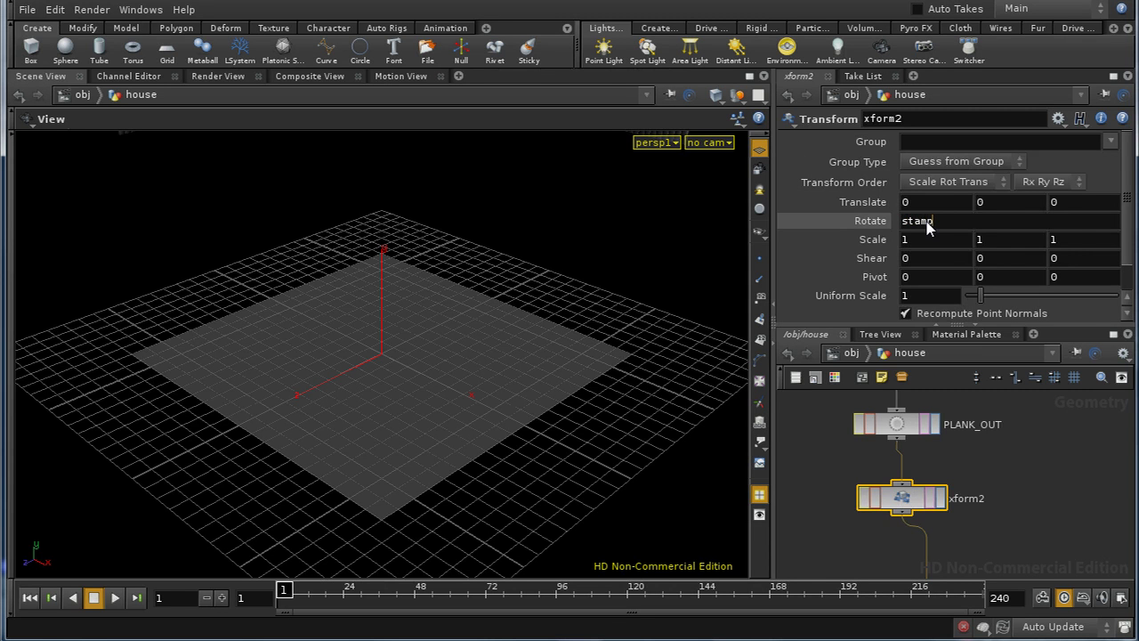
pyautogui.write('(')
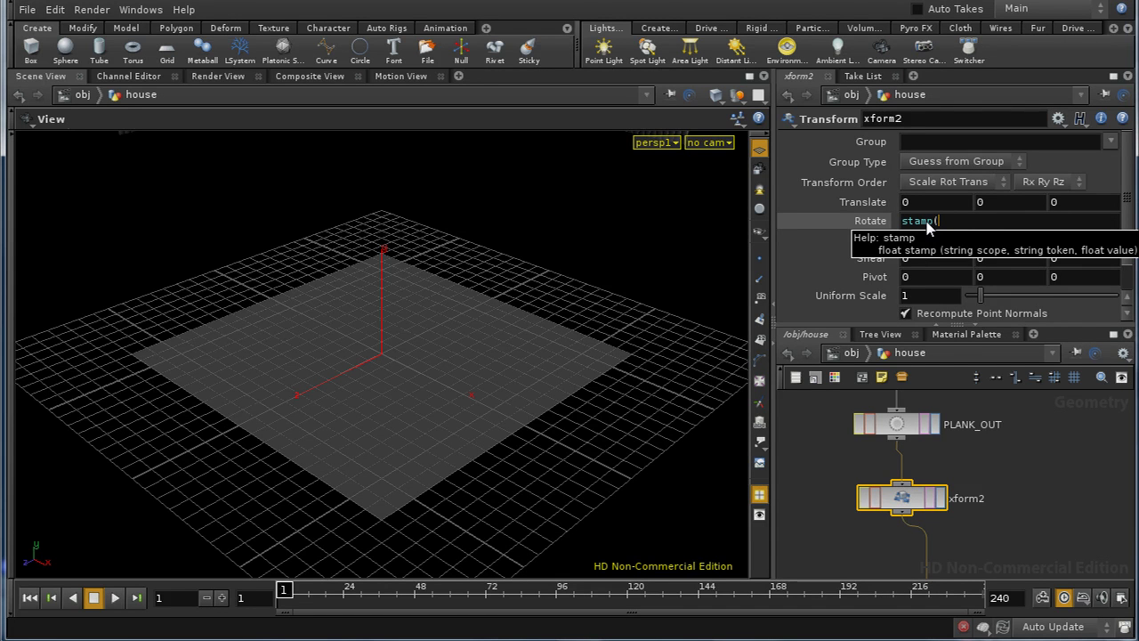
pyautogui.write('"../')
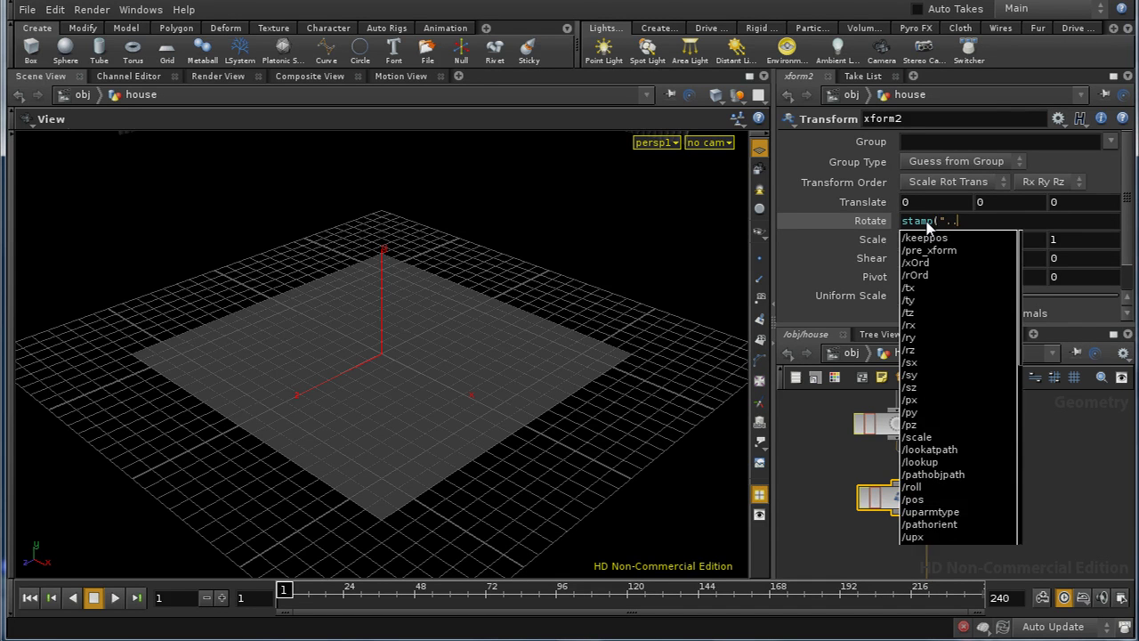
pyautogui.press('Down')
pyautogui.press('Down')
pyautogui.press('Down')
pyautogui.press('Down')
pyautogui.press('Down')
pyautogui.press('Down')
pyautogui.press('Down')
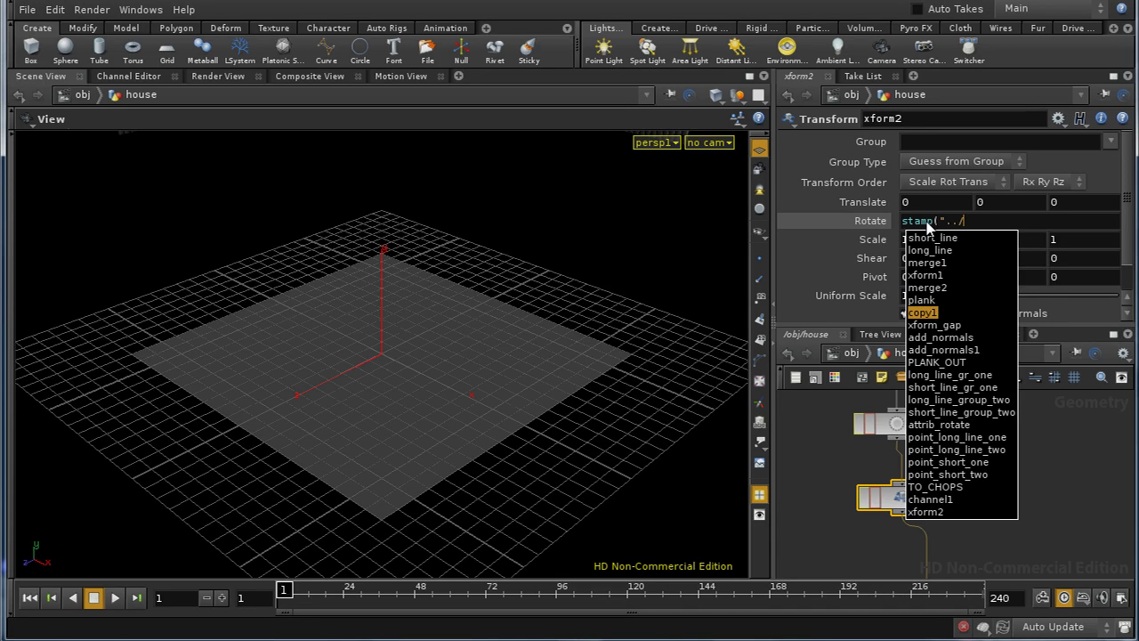
pyautogui.press('Return')
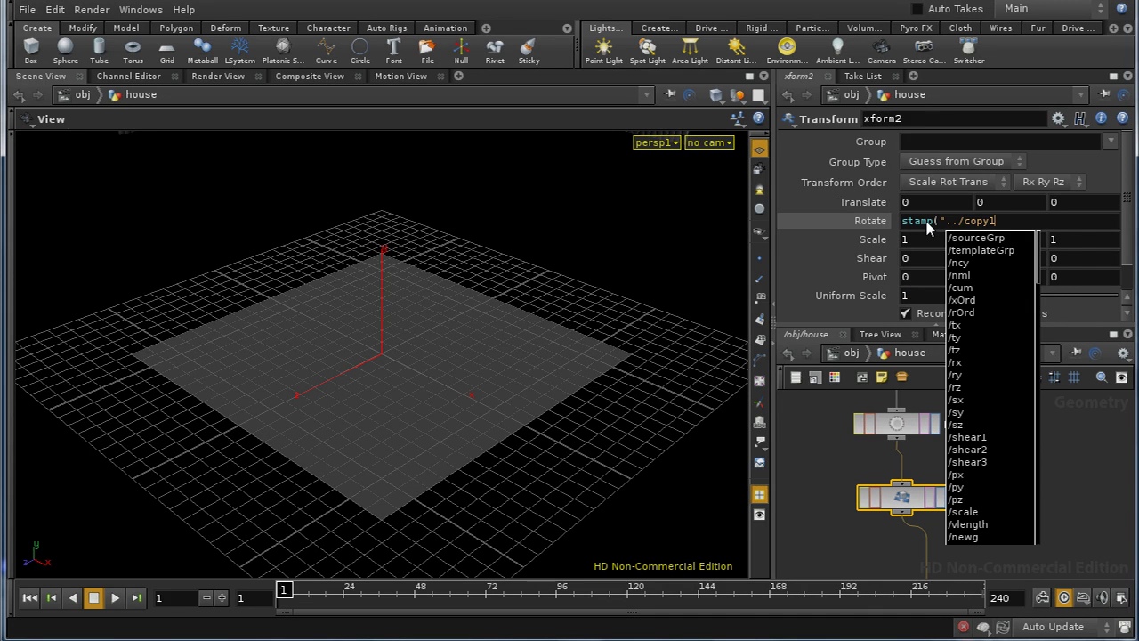
pyautogui.write('", "rx", 0')
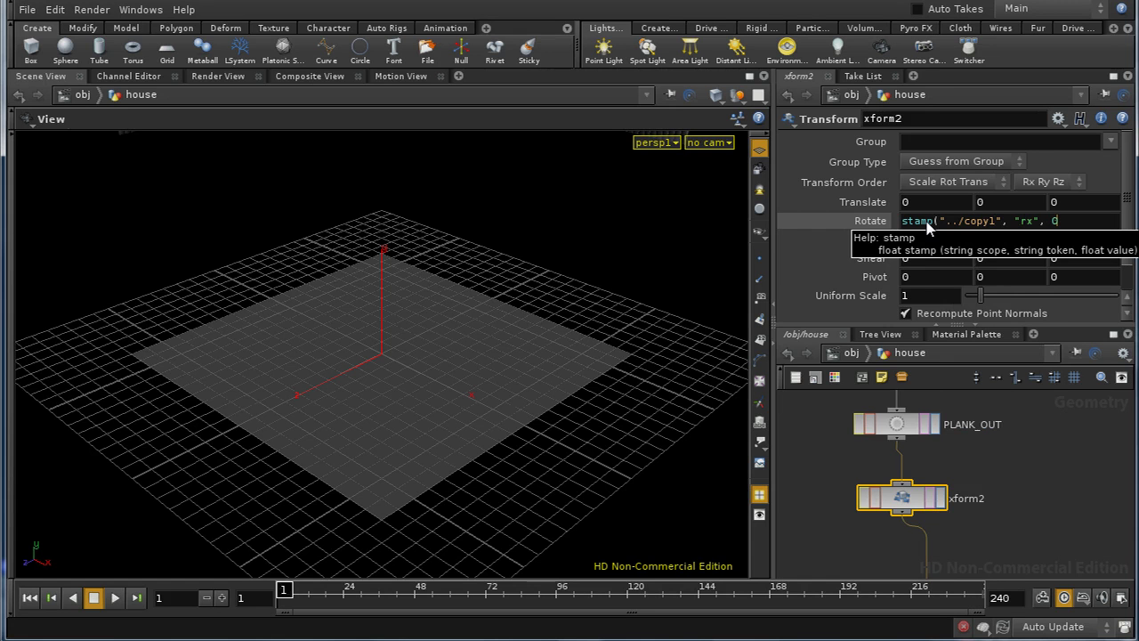
pyautogui.write(')')
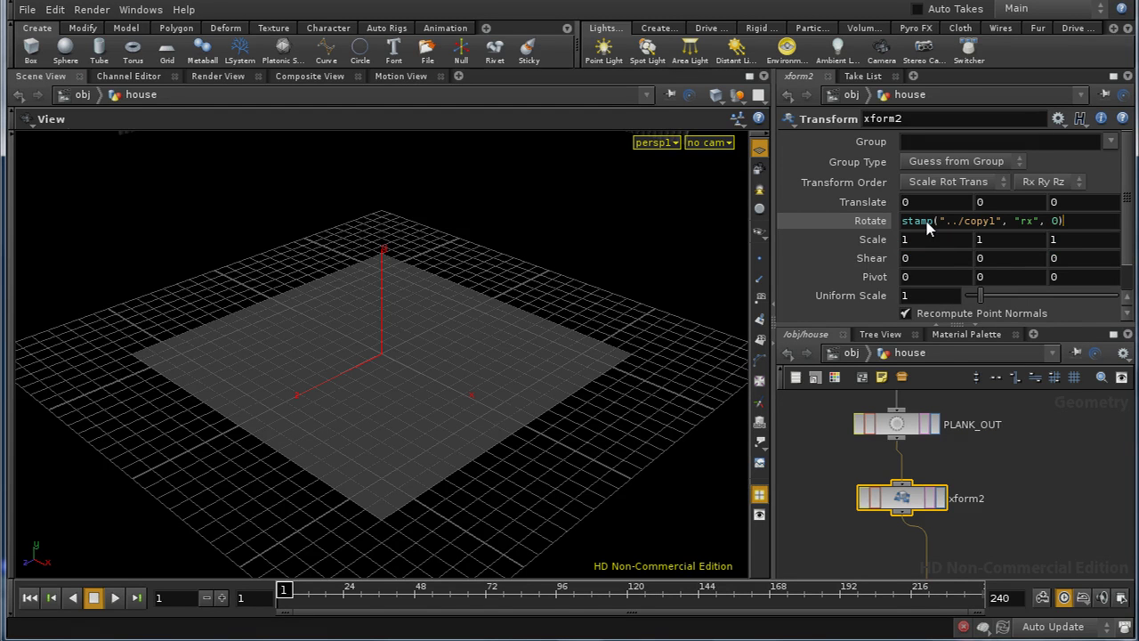
pyautogui.press('Return')
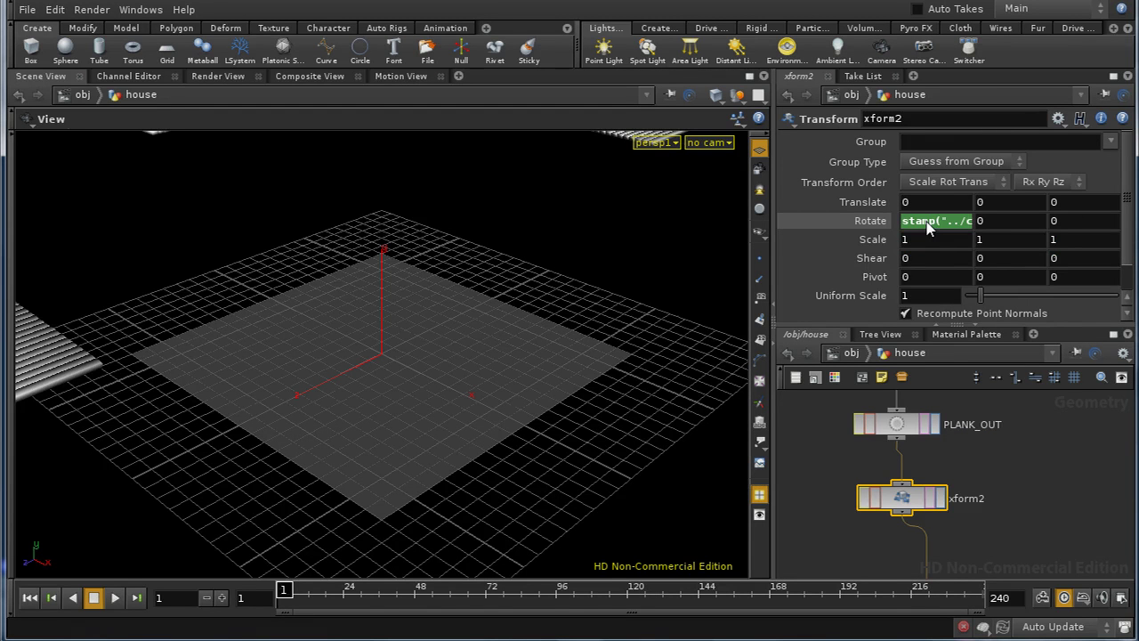
# - Copy the Rotate X stamp expression into xform2's Y and Z rotation fields
pyautogui.rightClick(926, 226)
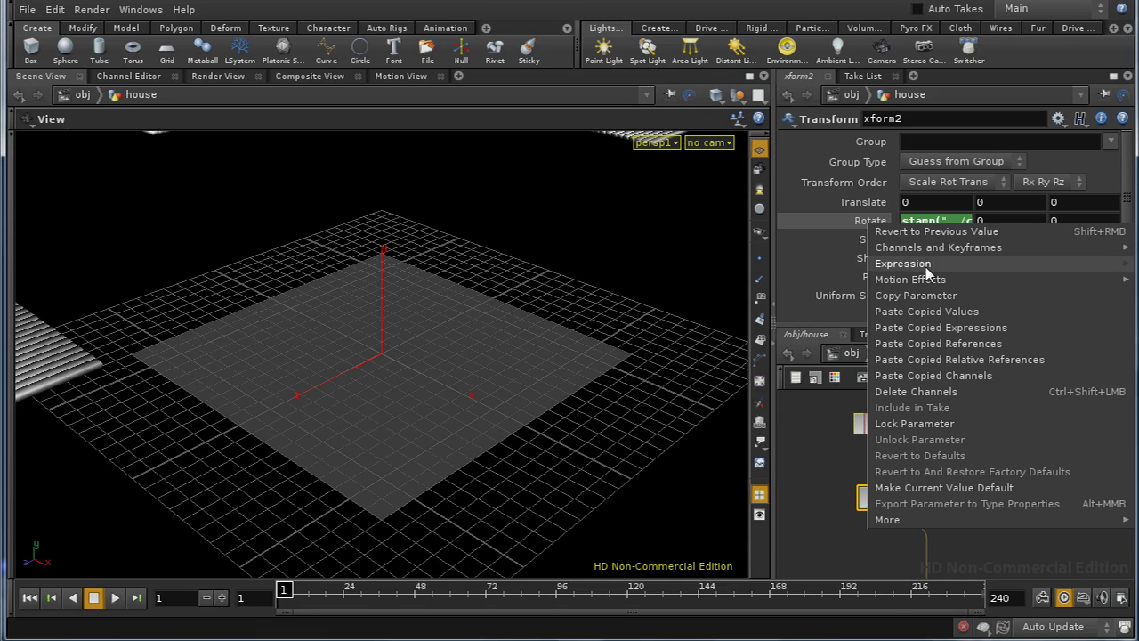
pyautogui.click(924, 301)
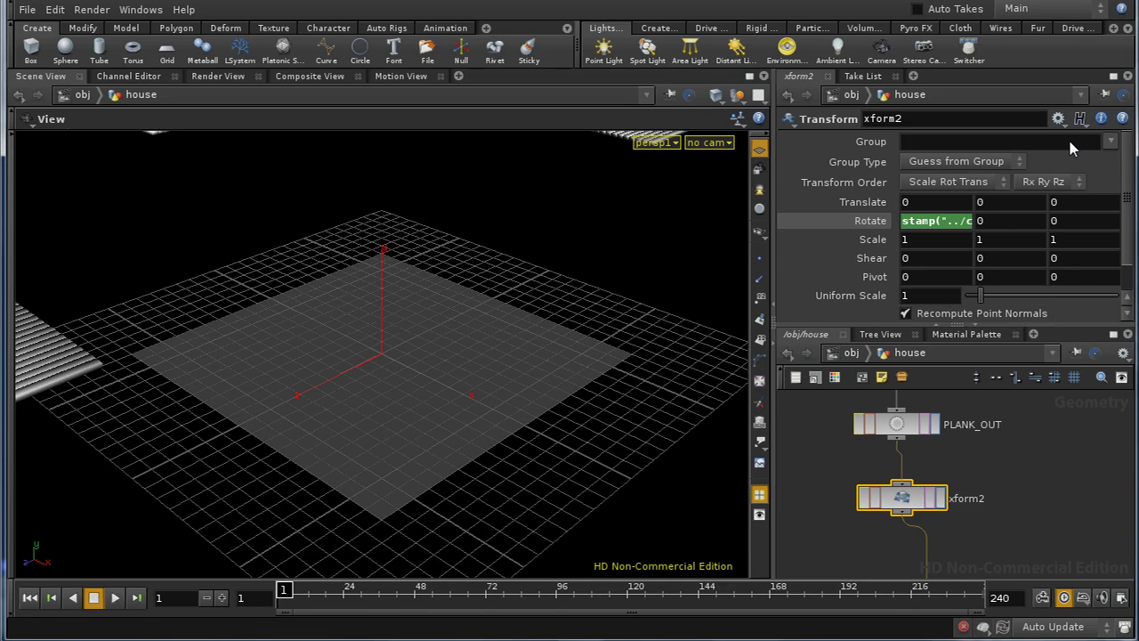
pyautogui.click(1113, 75)
pyautogui.rightClick(497, 223)
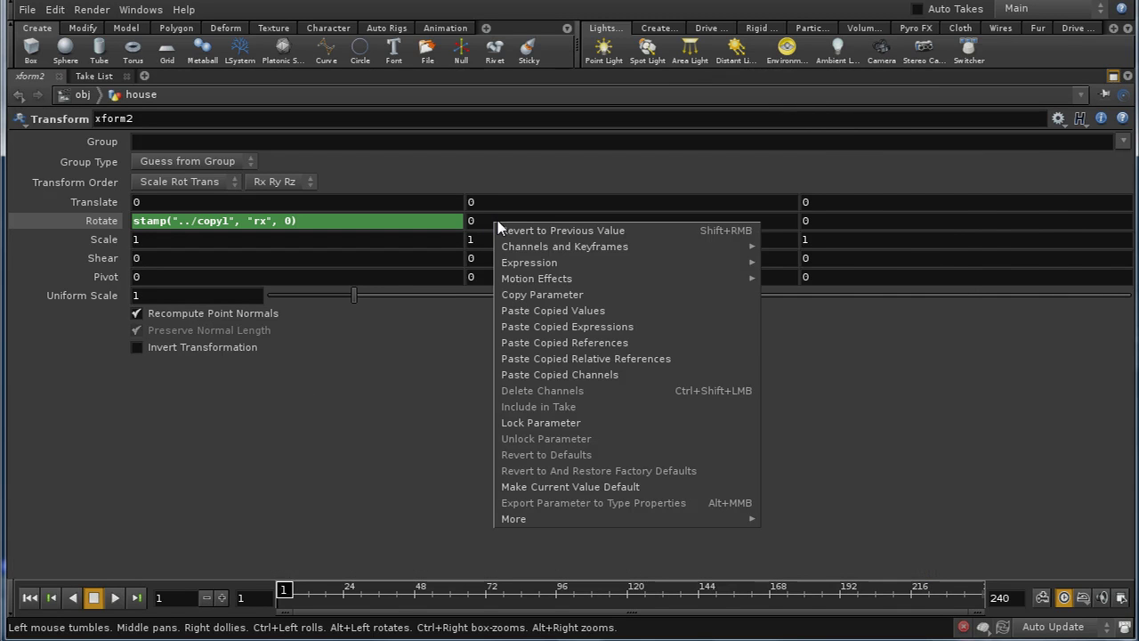
pyautogui.click(526, 326)
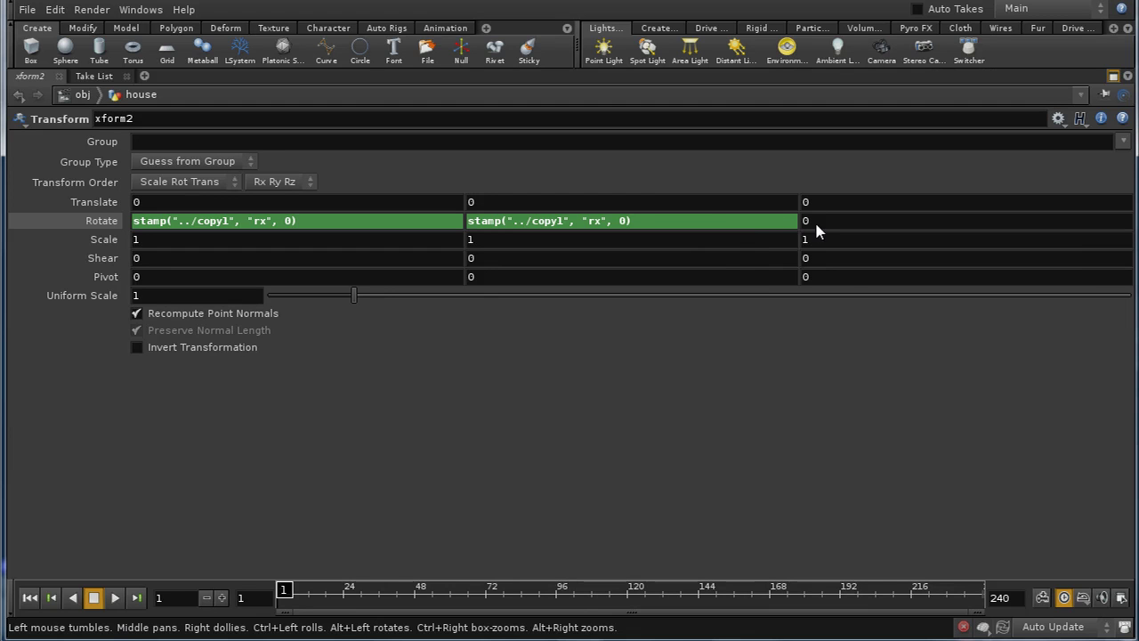
pyautogui.rightClick(815, 221)
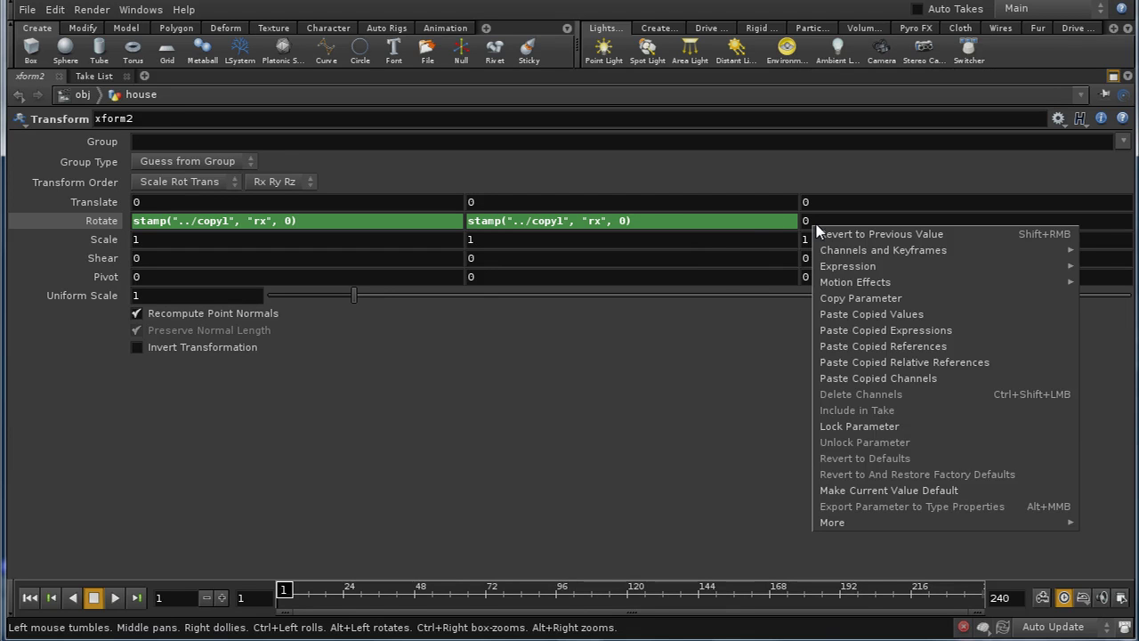
pyautogui.click(858, 331)
# - Change the stamp variable to ry in Rotate Y and rz in Rotate Z
pyautogui.doubleClick(594, 222)
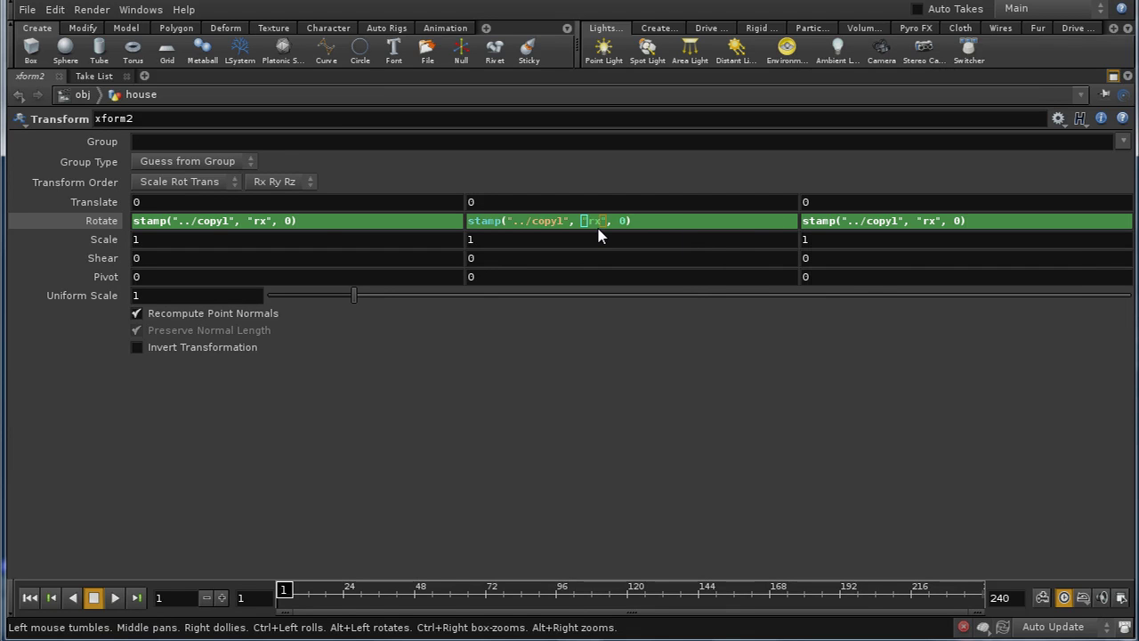
pyautogui.write('ry')
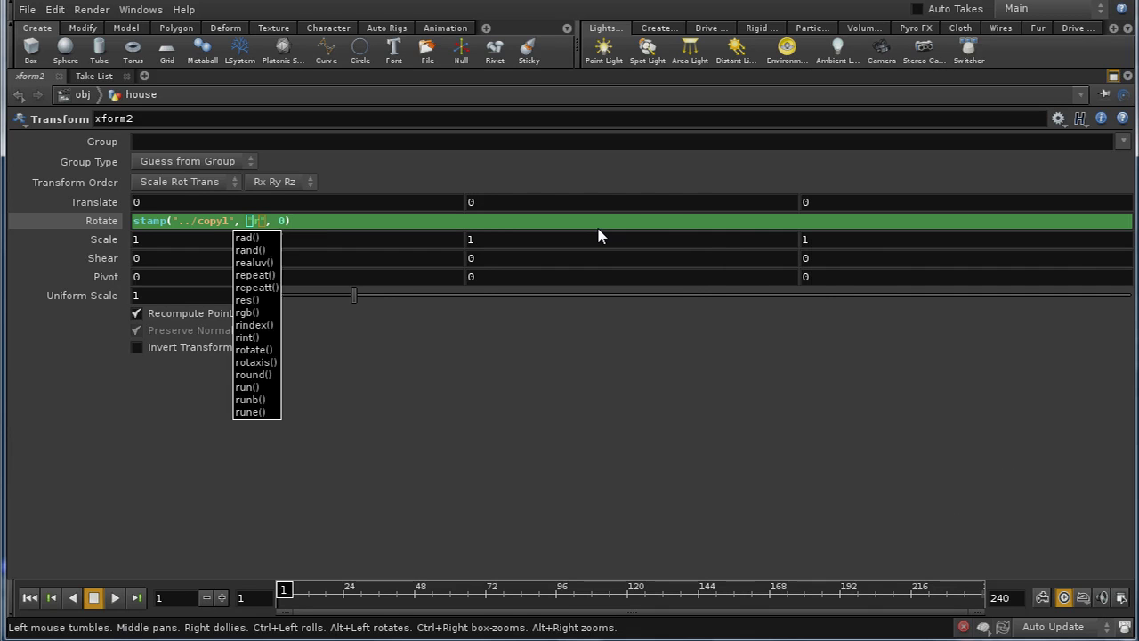
pyautogui.press('Return')
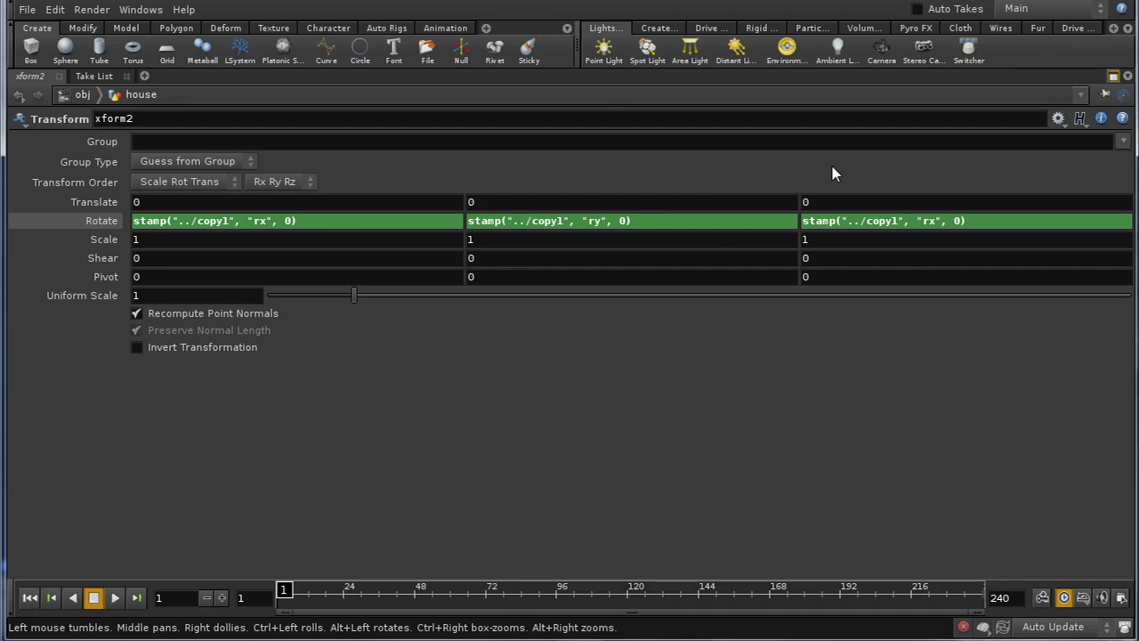
pyautogui.doubleClick(934, 224)
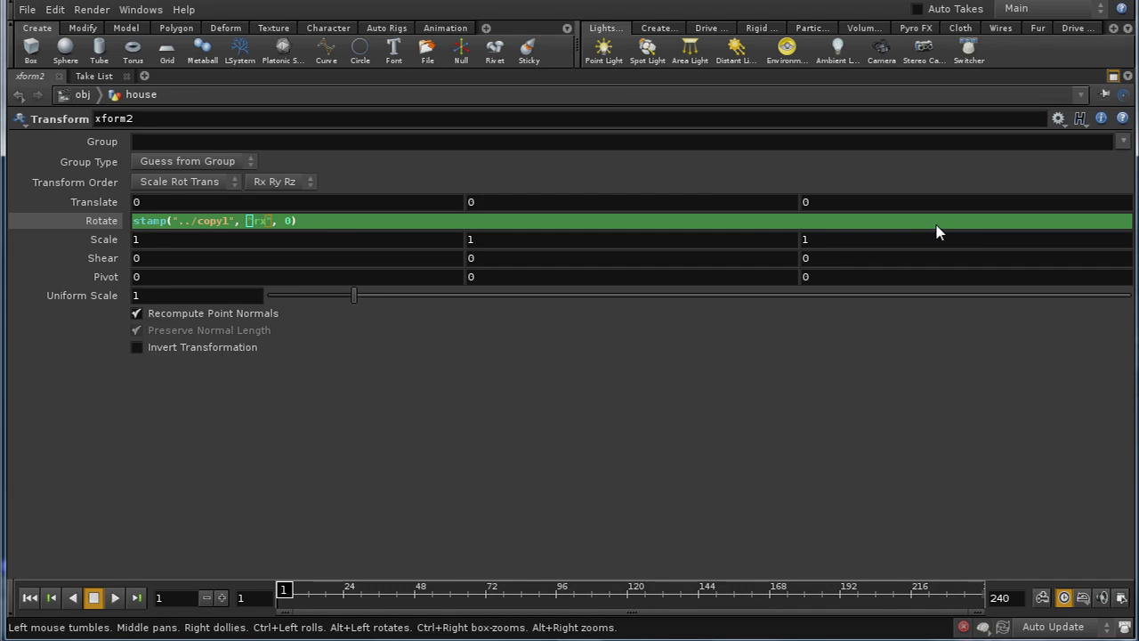
pyautogui.write('rz')
pyautogui.press('Return')
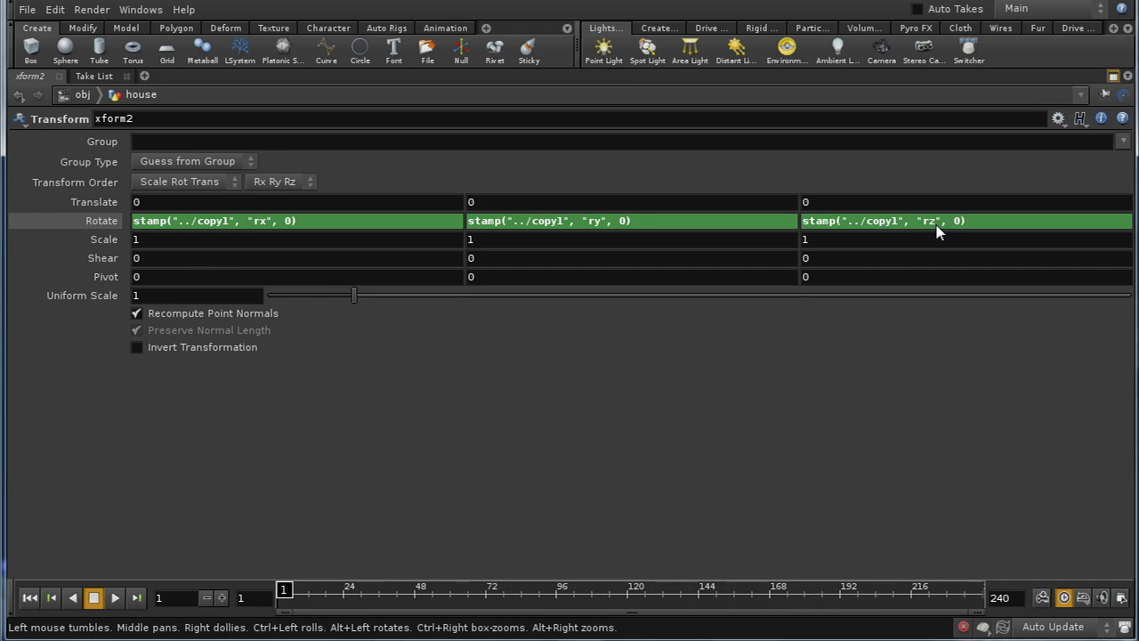
# - Scrub to watch the planks fly in, then negate the Rotate X stamp expression
pyautogui.click(1113, 76)
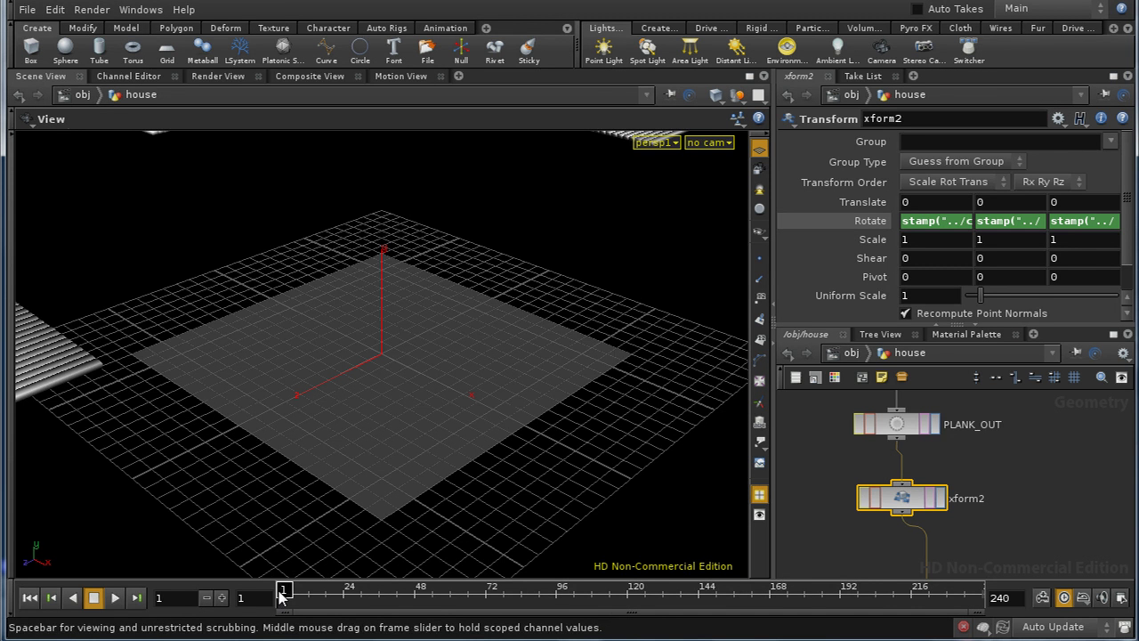
pyautogui.moveTo(281, 596)
pyautogui.mouseDown()
pyautogui.moveTo(775, 602)
pyautogui.moveTo(284, 601)
pyautogui.mouseUp()
pyautogui.moveTo(287, 598); pyautogui.dragTo(283, 623)
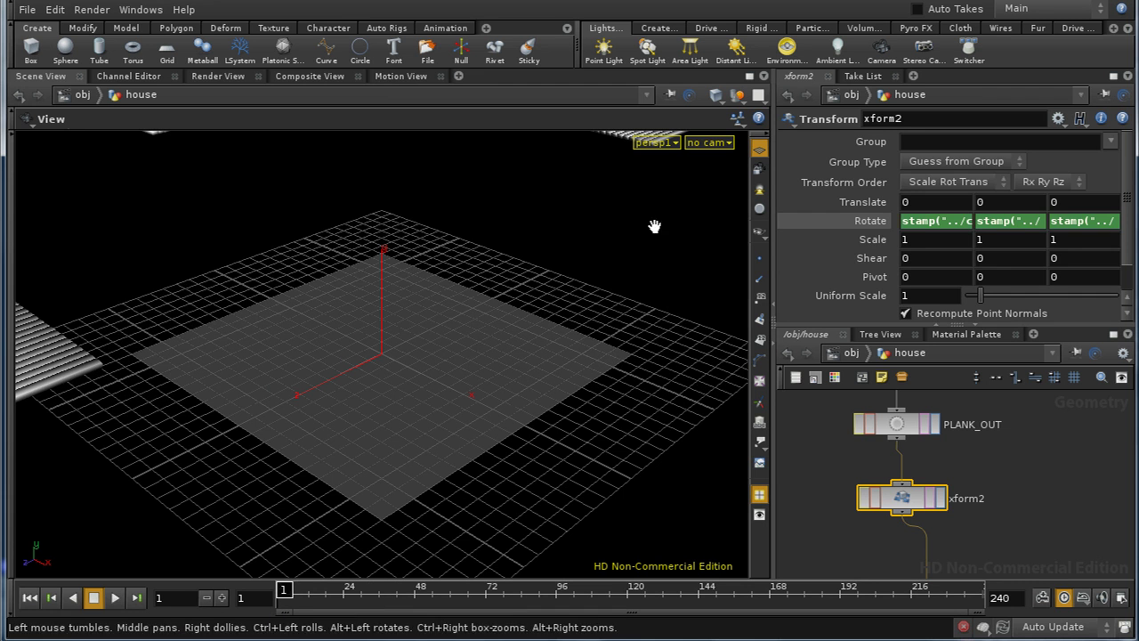
pyautogui.click(905, 223)
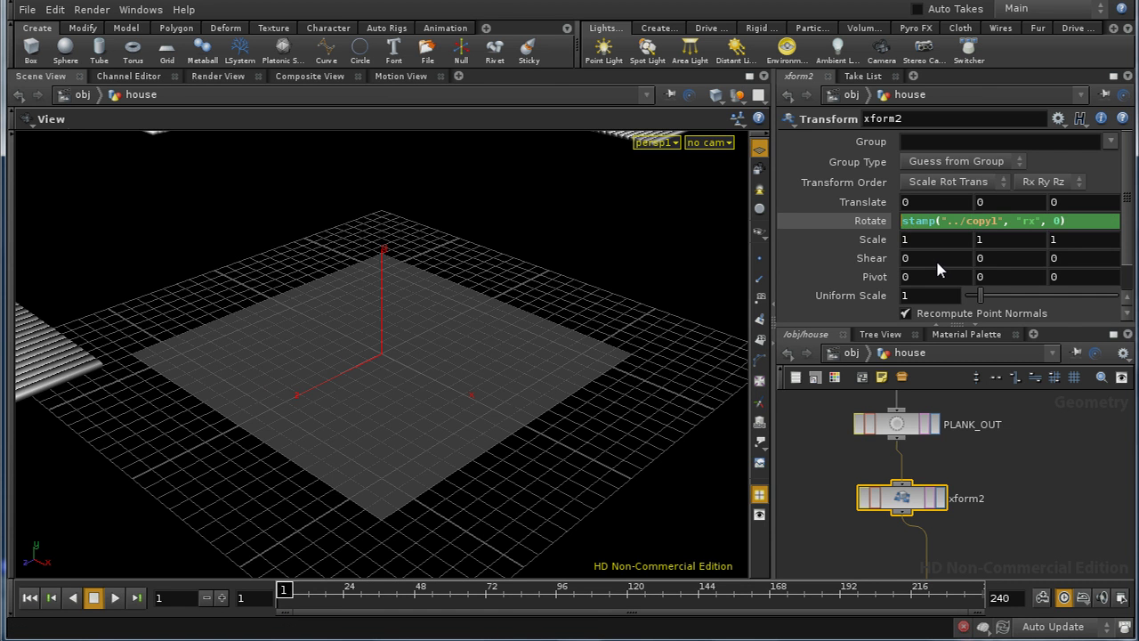
pyautogui.press('Return')
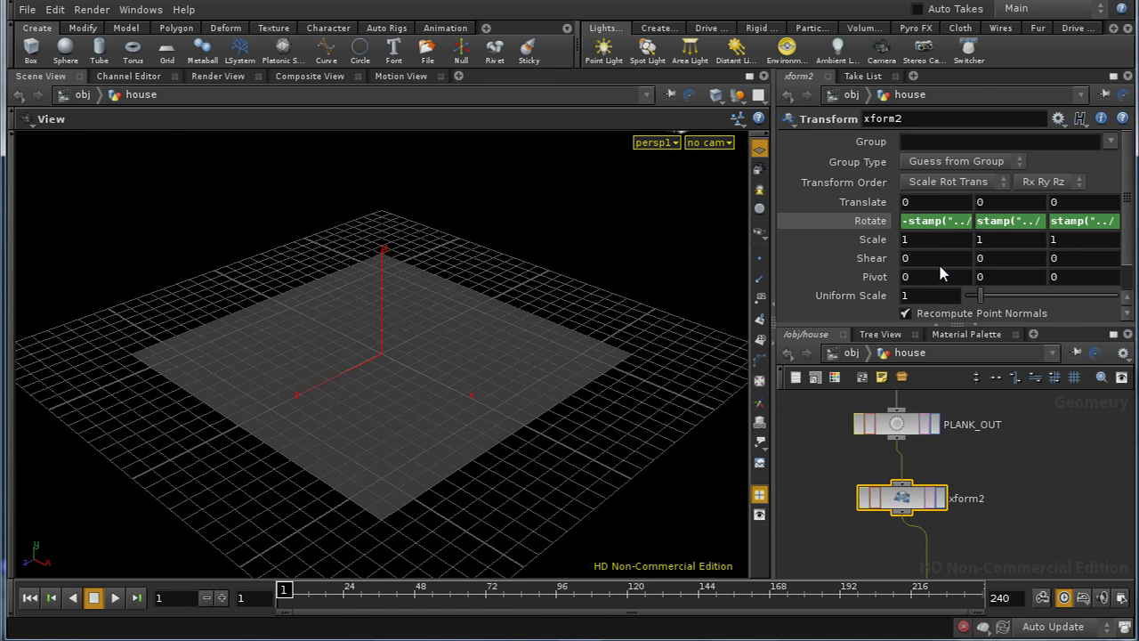